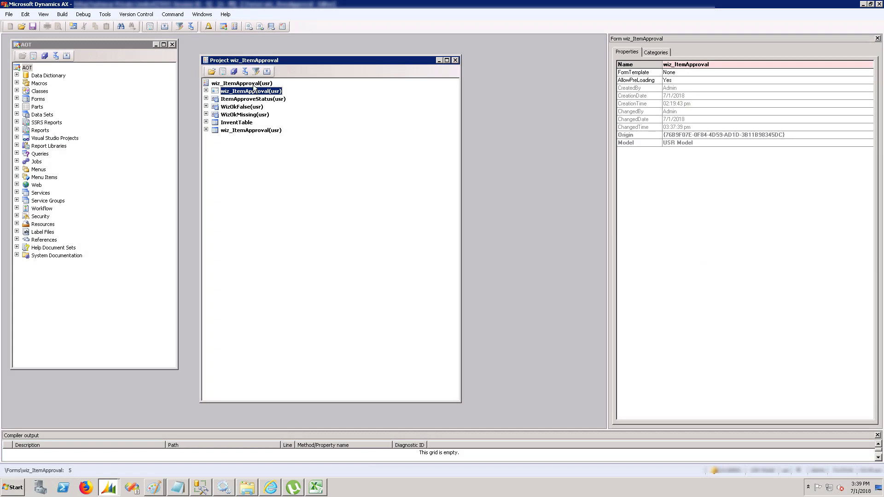
- Review the properties of each wiz_ItemApproval project element, from WizOkFalse to the wiz_ItemApproval table
click(254, 85)
click(247, 91)
click(240, 99)
click(242, 107)
click(244, 115)
click(246, 122)
click(247, 130)
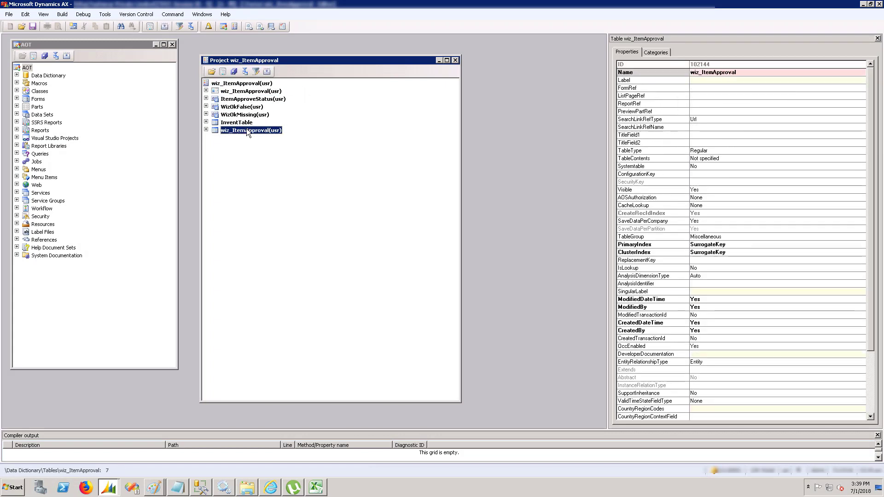
- Add three new groups to the wiz_ItemApproval project
right_click(251, 85)
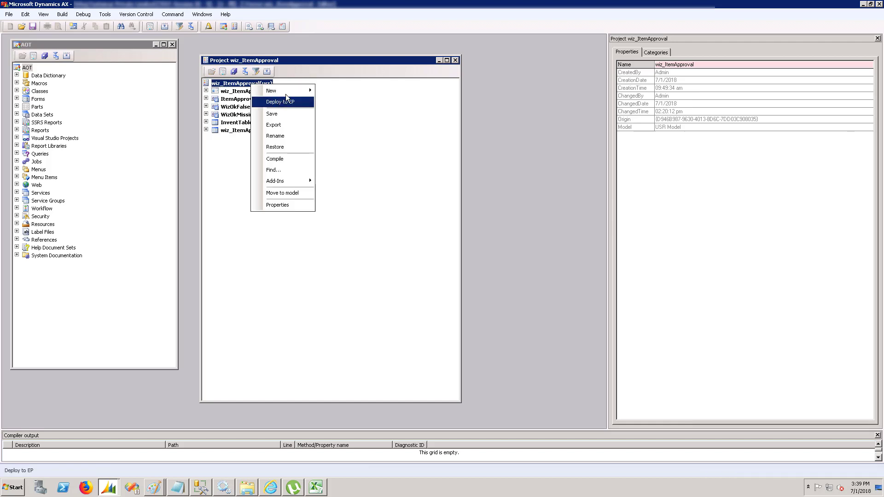
mouse_move(300, 92)
click(348, 91)
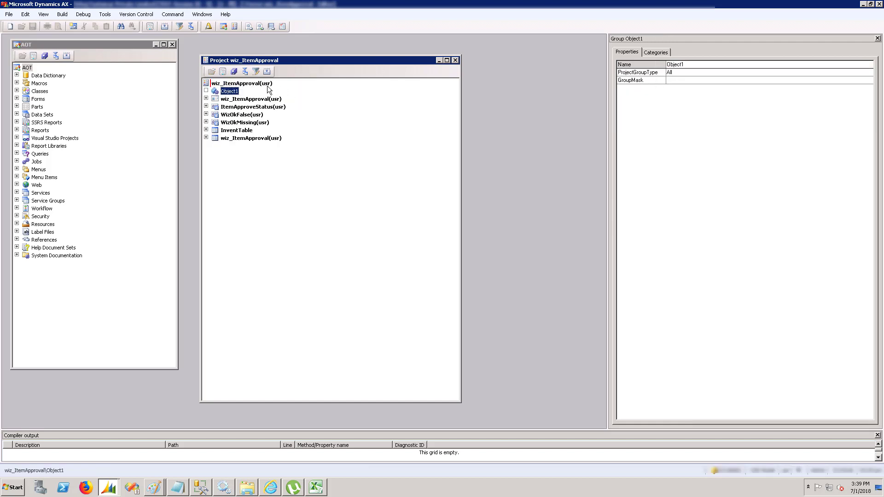
right_click(260, 85)
click(346, 92)
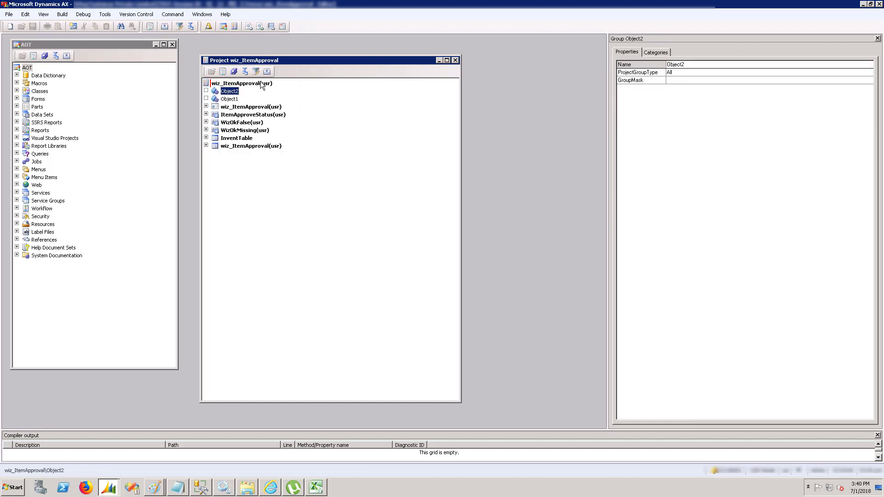
right_click(260, 84)
click(351, 90)
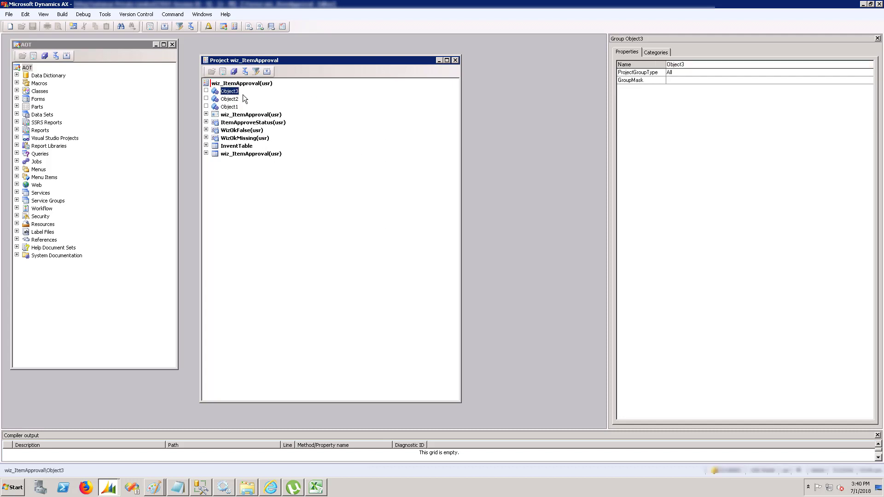
- Set the first group's ProjectGroupType to Forms and name it Forms
click(231, 106)
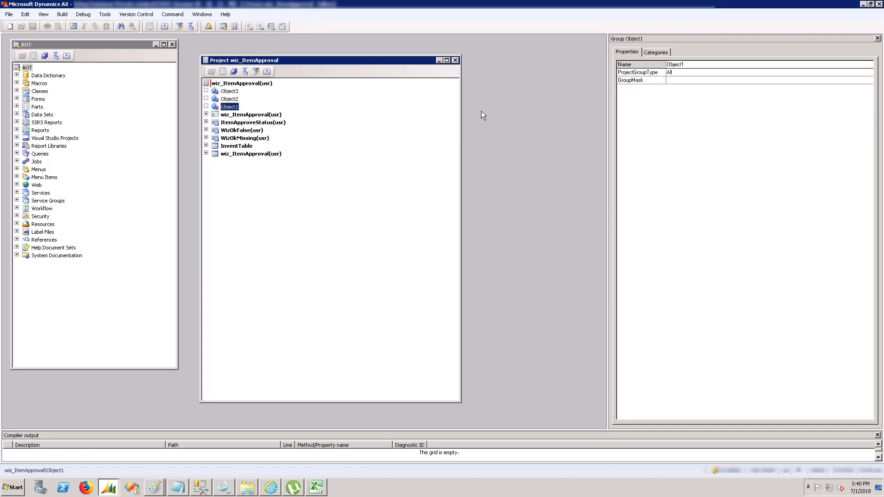
click(710, 73)
text(form)
key(Return)
click(680, 65)
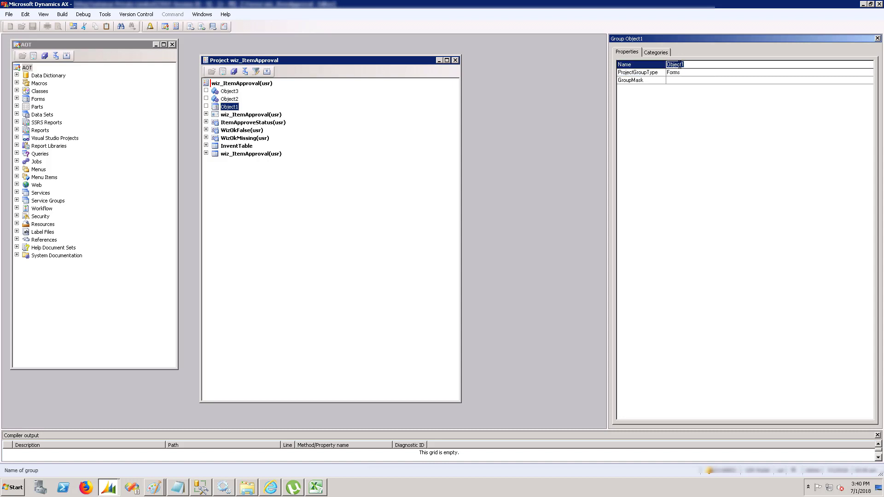
text(Forms)
key(Return)
- Set the second group's ProjectGroupType to BaseEnums and name it BaseEnums
click(233, 99)
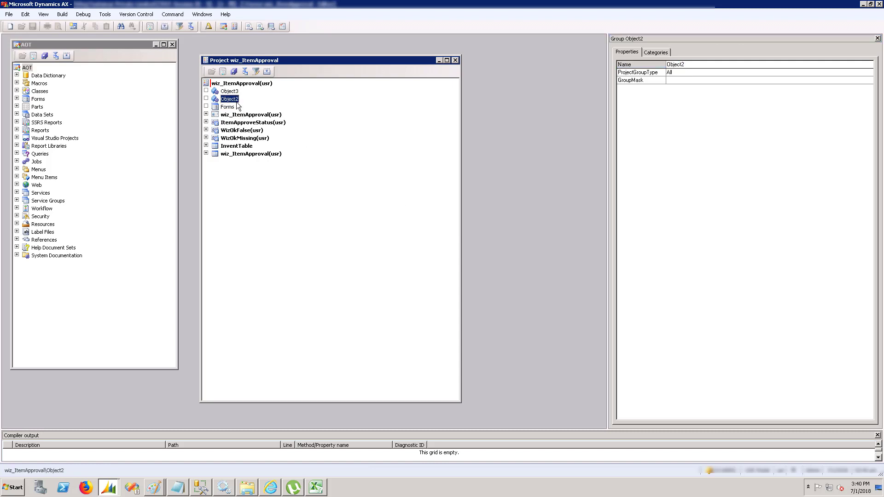
click(688, 72)
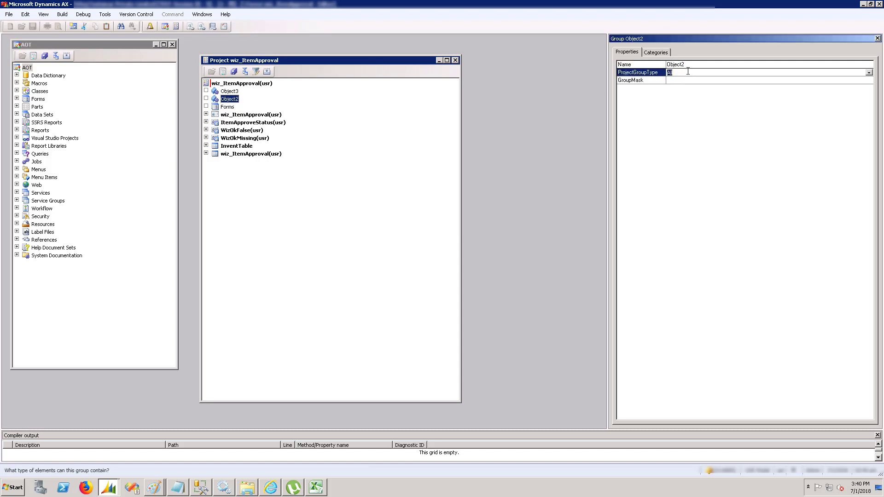
text(baseEnums)
key(Return)
key(ctrl+c)
click(693, 66)
key(ctrl+v)
key(Return)
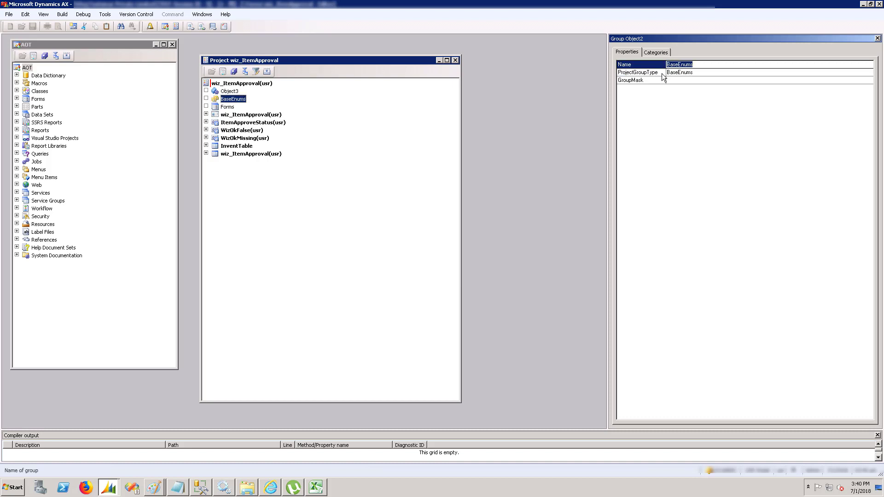
- Set the third group's ProjectGroupType to Tables and name it Tables
click(240, 92)
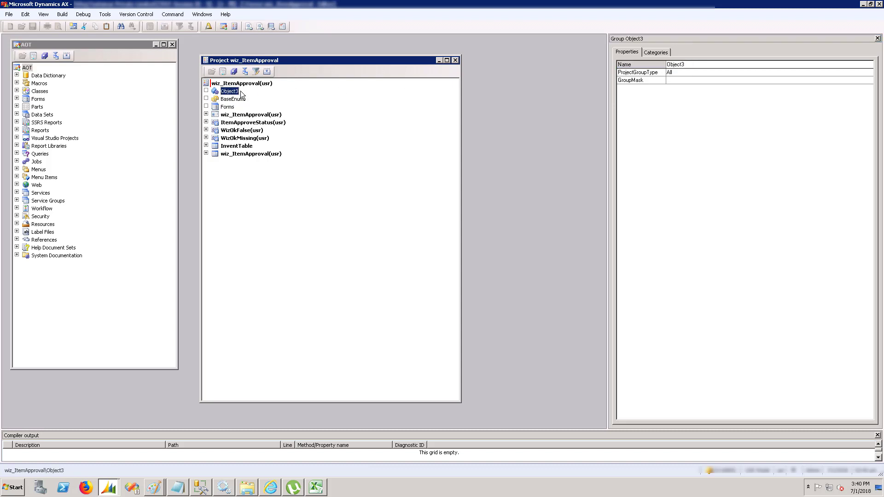
click(694, 65)
click(689, 72)
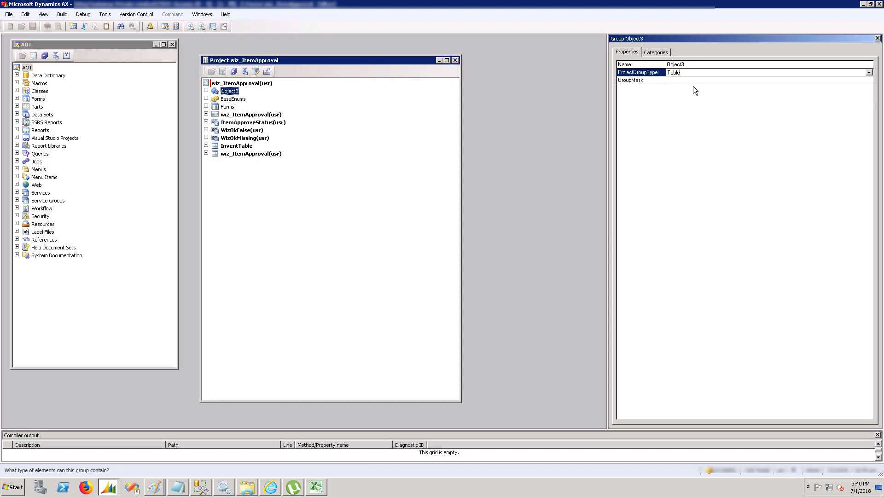
key(Return)
click(686, 64)
text(Tables)
key(Return)
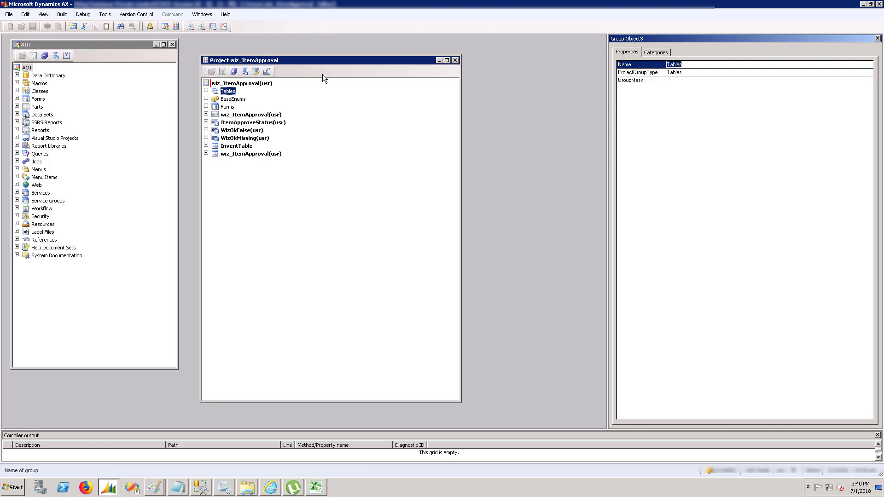
- Move the InventTable and wiz_ItemApproval tables into Tables and the wiz_ItemApproval form into Forms
click(248, 154)
ctrl+click(243, 146)
drag(244, 149, 230, 91)
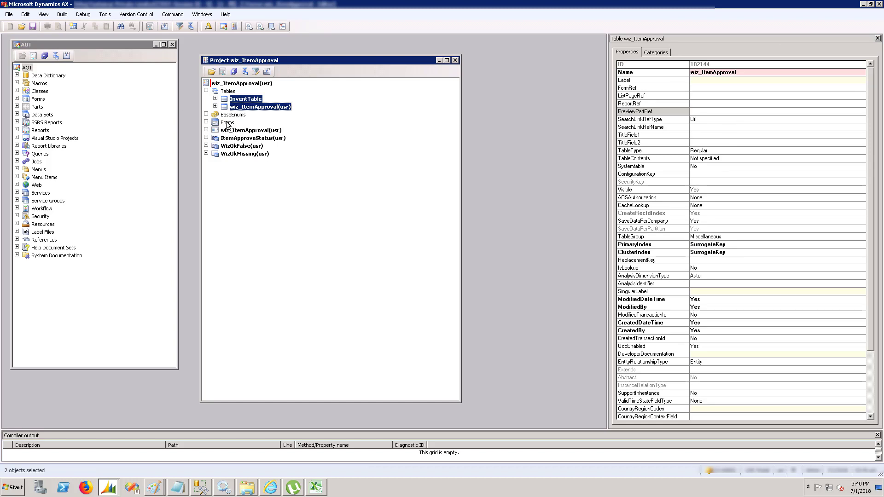
drag(227, 125, 227, 124)
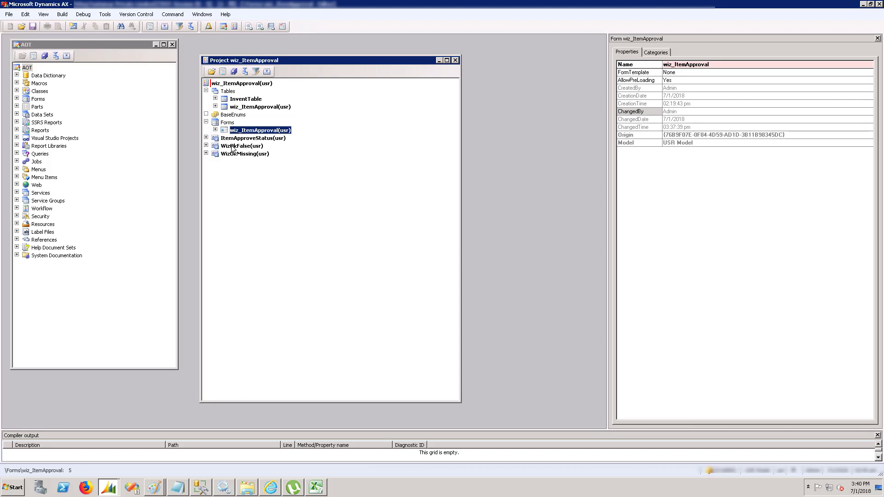
- Move the three enums into BaseEnums, then collapse the Tables, BaseEnums and Forms groups
click(234, 141)
shift+click(236, 155)
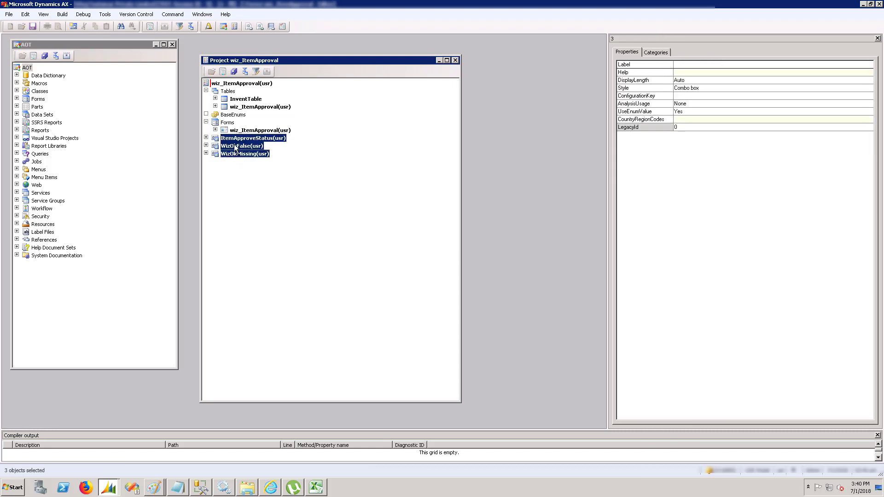
drag(235, 153, 228, 120)
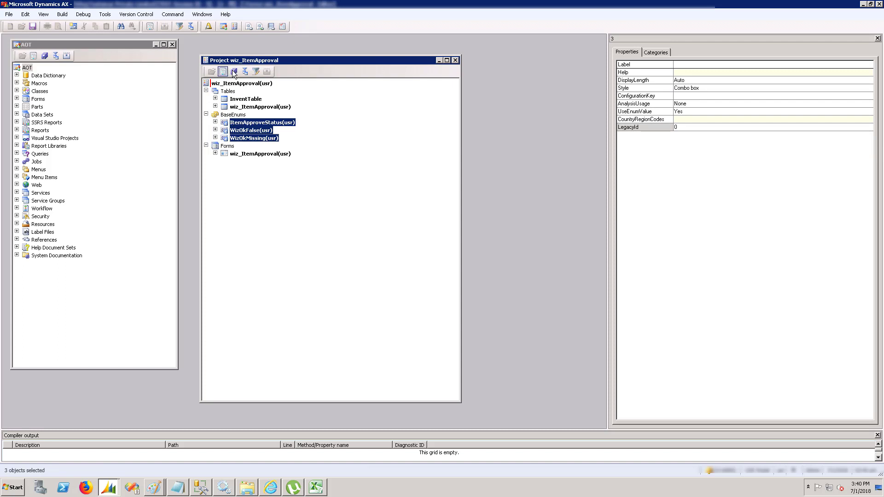
click(207, 91)
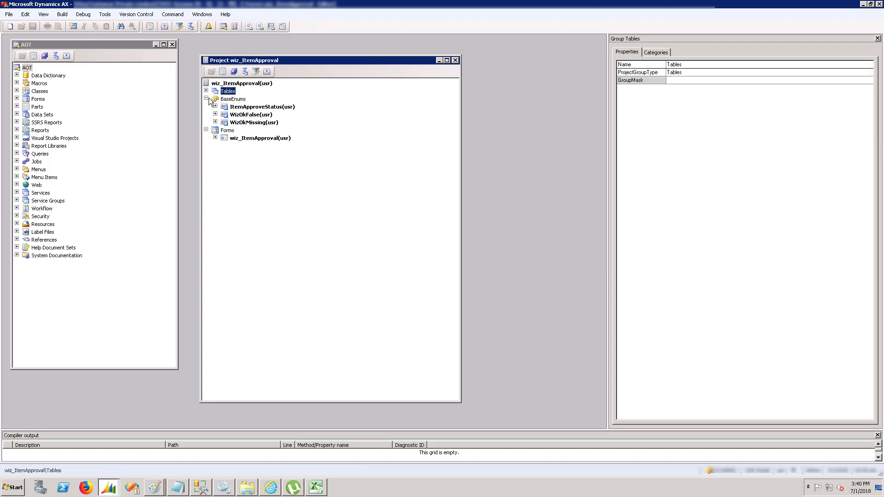
click(206, 99)
click(206, 107)
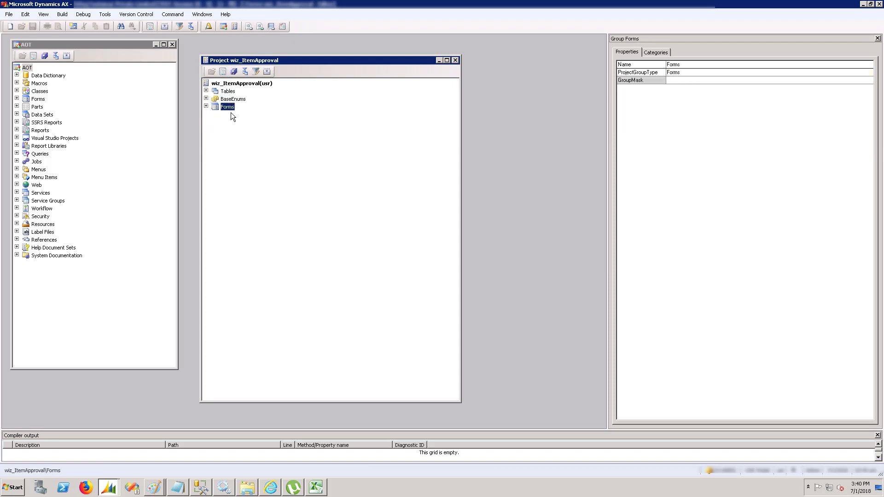
- Start a project export and change the file name to SharedProject_wiz_ItemApproval_Demo.xpo, dropping ' (3)'
right_click(257, 84)
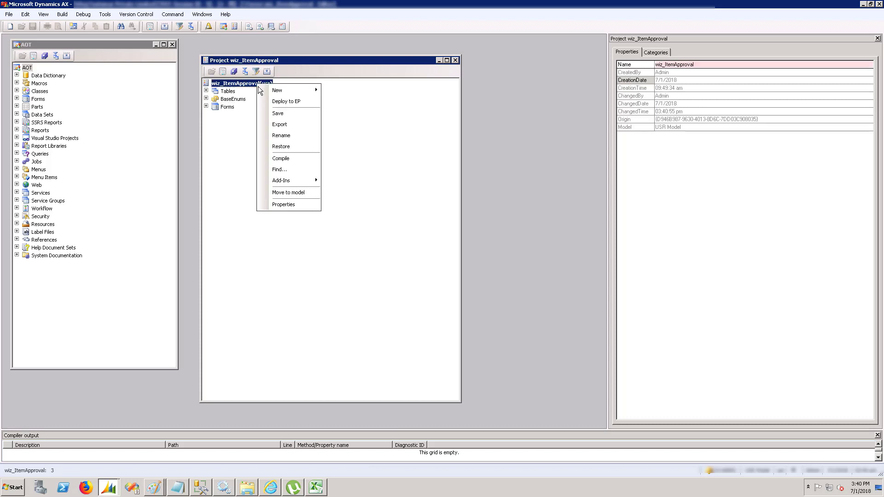
click(280, 124)
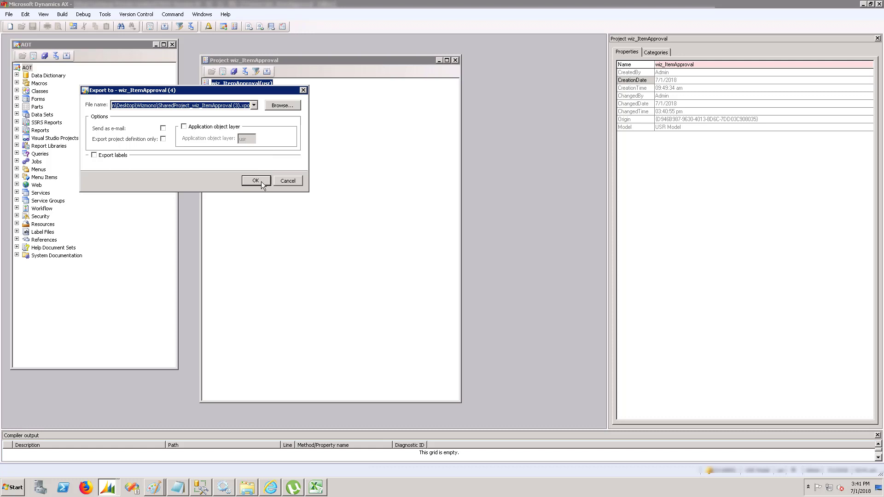
click(239, 106)
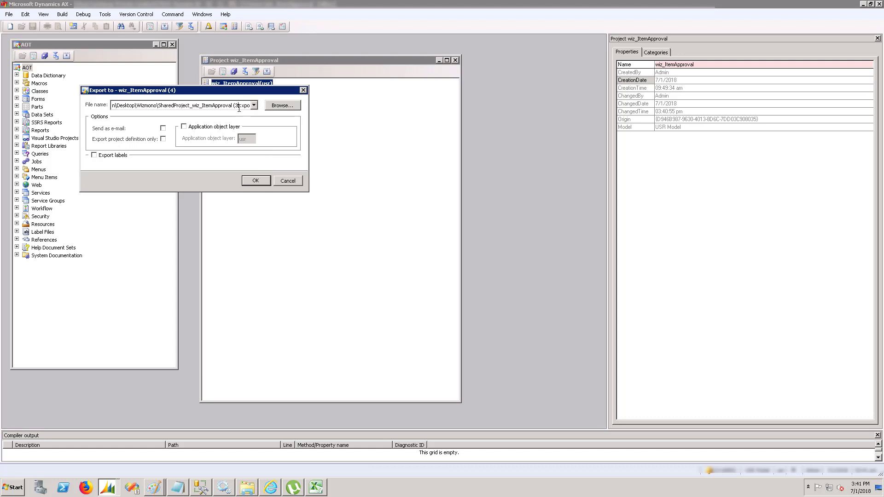
drag(240, 105, 233, 104)
key(BackSpace)
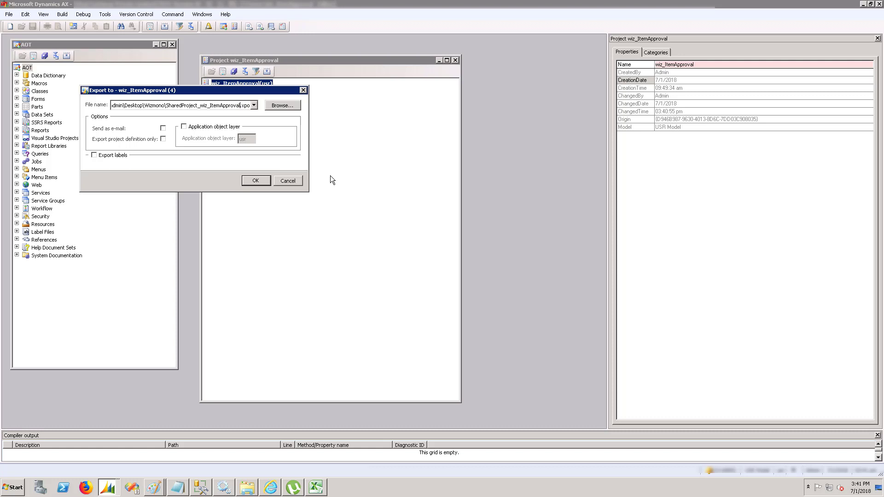
text(_Demo)
- Finish the project export and override the wiz_ItemApproval form's init method
click(254, 180)
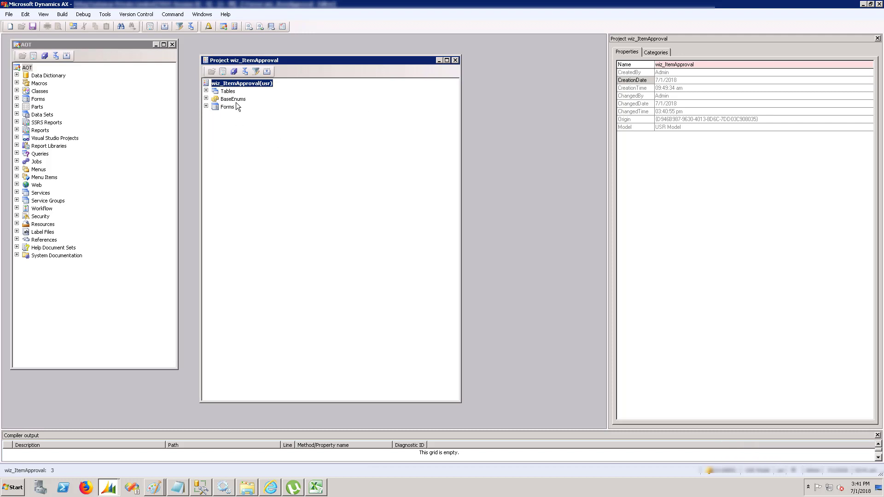
click(205, 107)
click(215, 114)
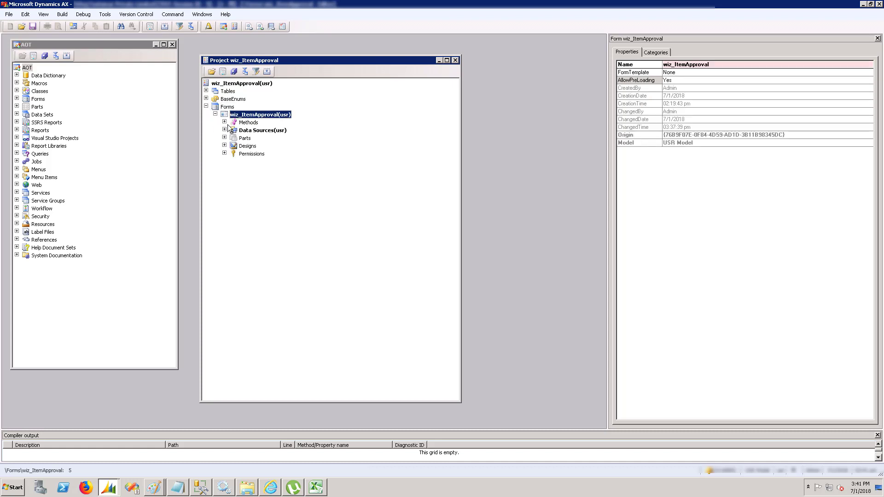
click(225, 122)
click(248, 122)
right_click(246, 123)
mouse_move(307, 142)
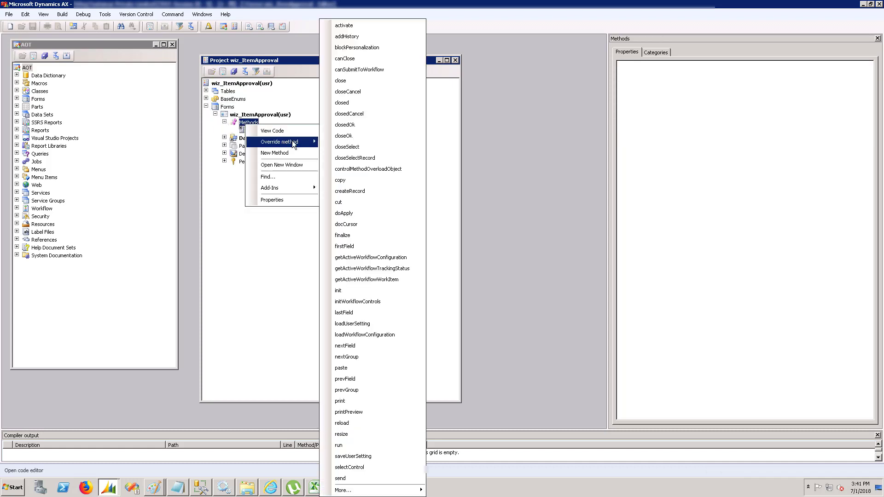
click(361, 290)
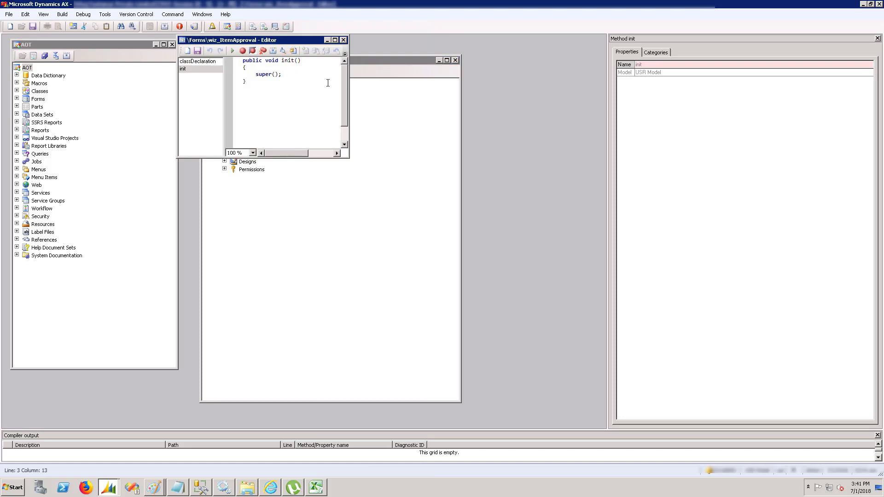
- Add info("Form Opened") after super() in init and save the method
key(Return)
key(Return)
text(info)
key(Left)
key(Left)
text("")
text(Form)
text( Op)
text(ened)
click(197, 51)
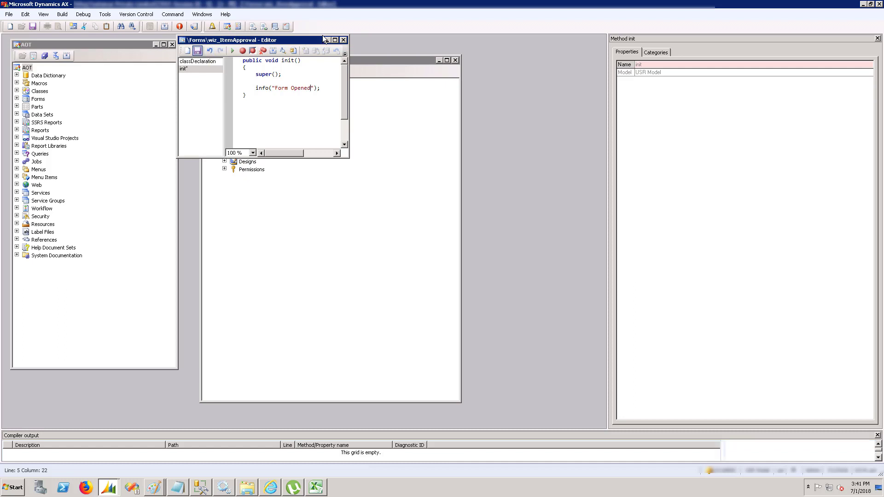
- Close the code editor and add a new element to the ItemApproveStatus enum
click(343, 40)
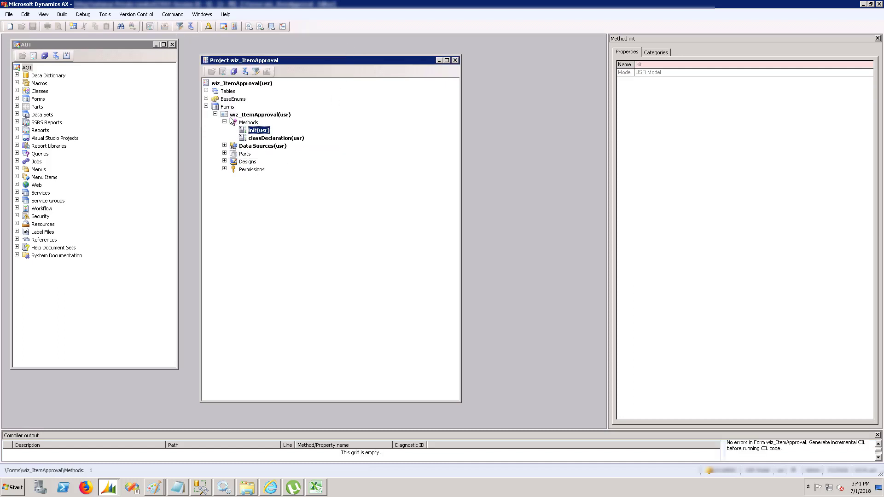
click(205, 107)
click(206, 99)
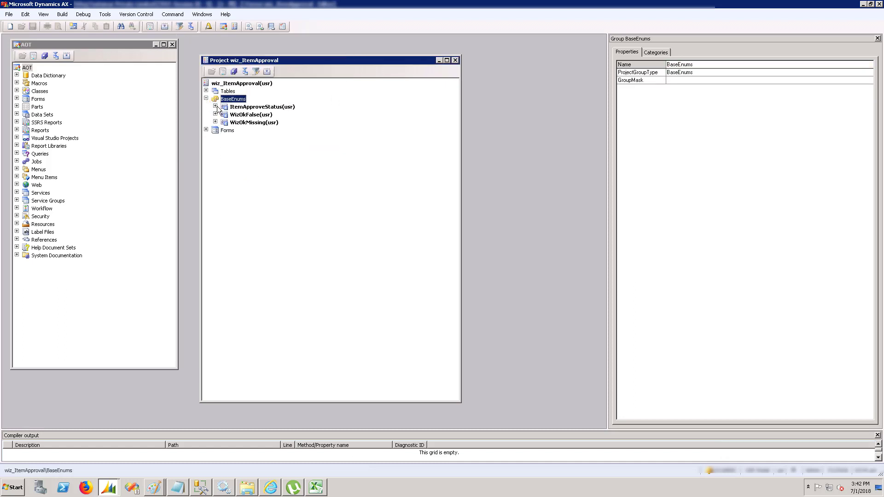
click(215, 106)
right_click(266, 106)
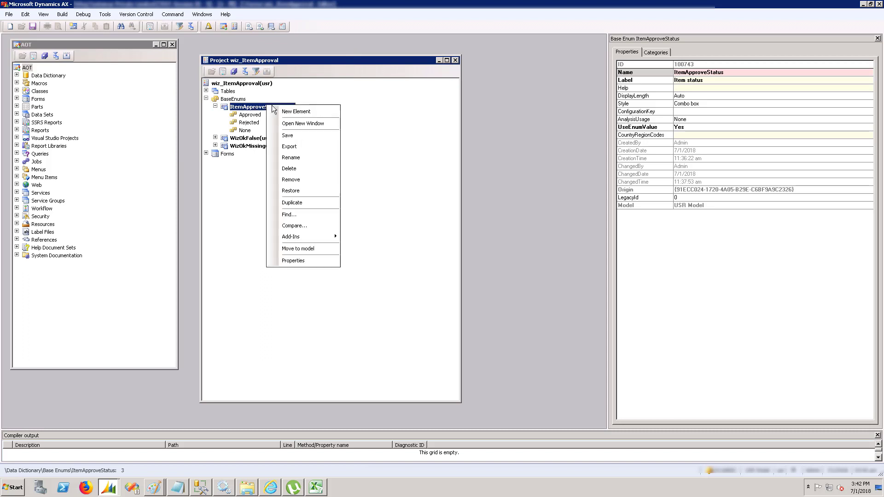
click(308, 114)
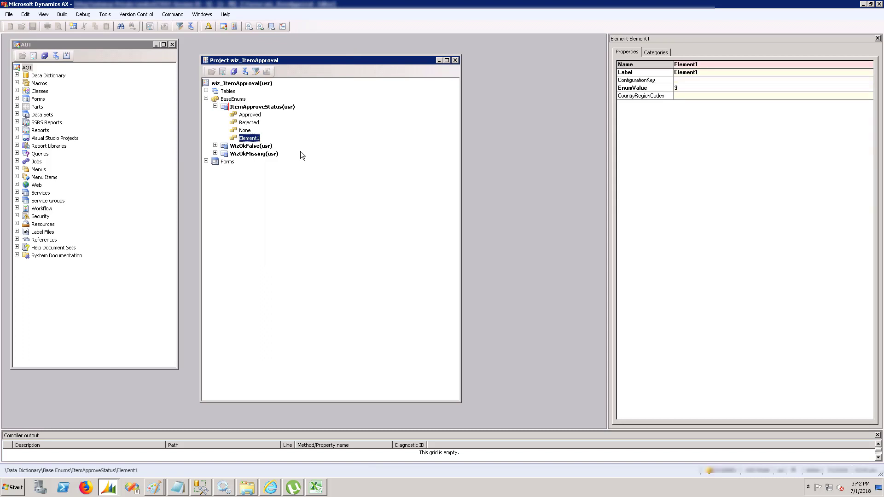
- Set the new enum element's label and name to Hold, then save and compile the enum
click(704, 70)
click(709, 71)
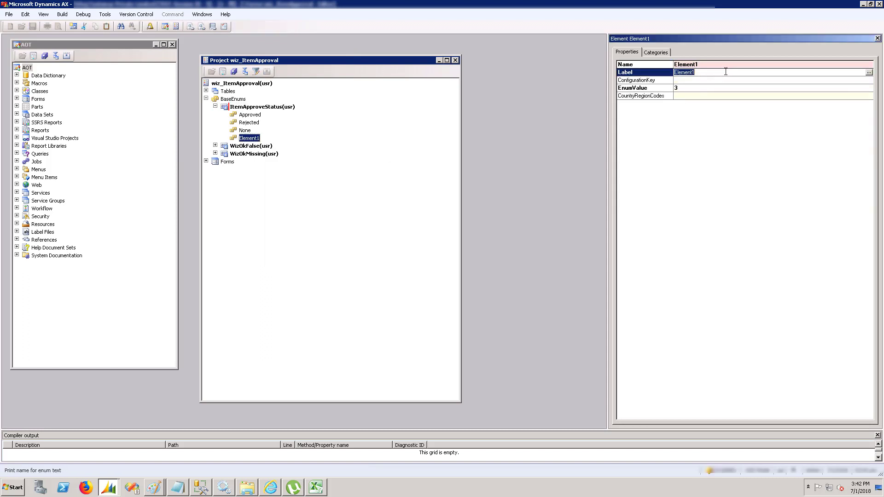
text(H)
key(Return)
key(ctrl+c)
click(693, 65)
key(ctrl+v)
key(Return)
click(414, 202)
click(245, 71)
- Set Mandatory to Yes on the wiz_ItemApproval table's ItemApproveStatus field and save the table
click(215, 106)
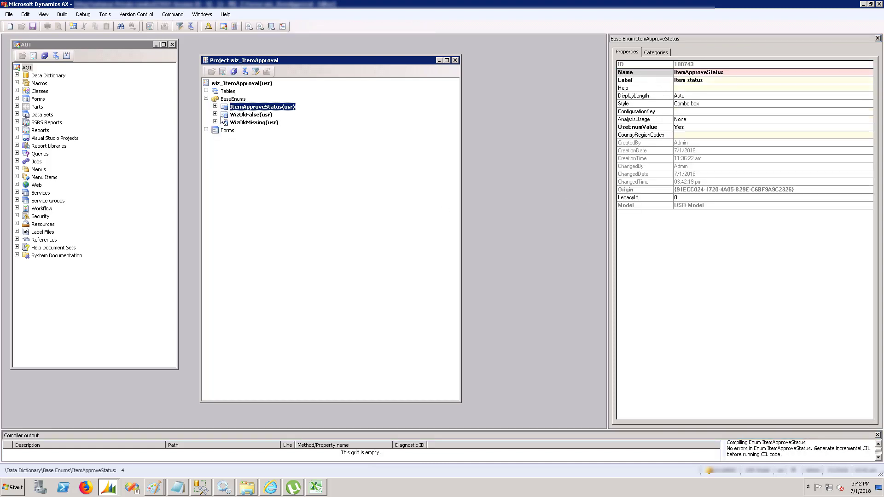
click(208, 98)
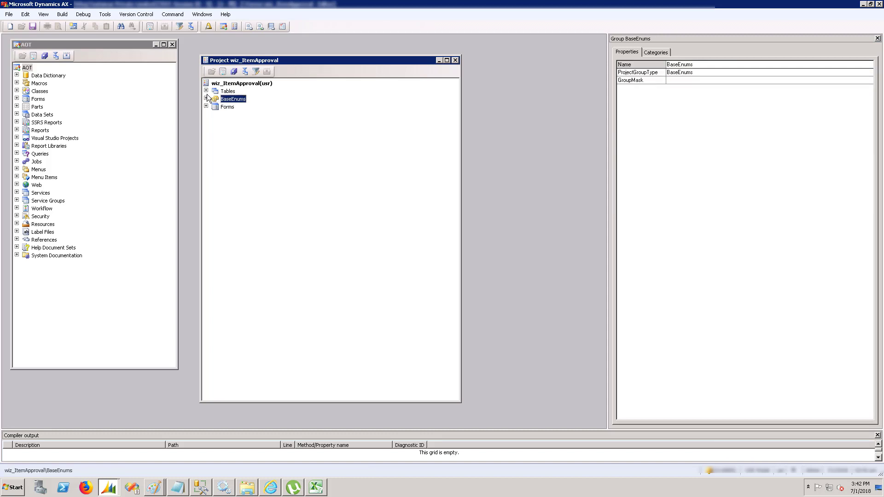
click(205, 91)
double_click(240, 107)
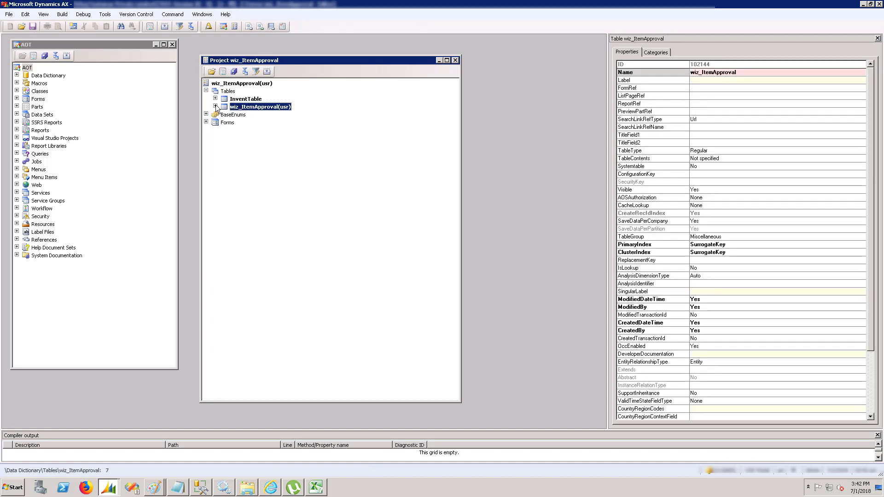
double_click(229, 116)
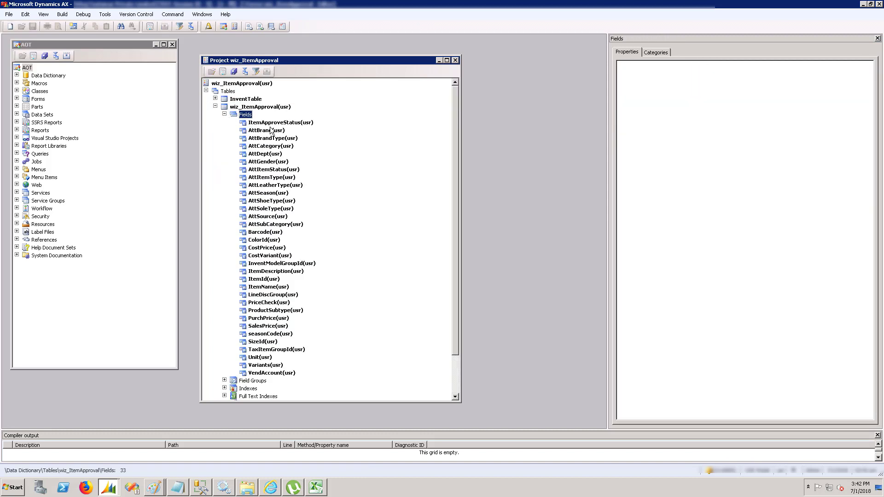
click(275, 122)
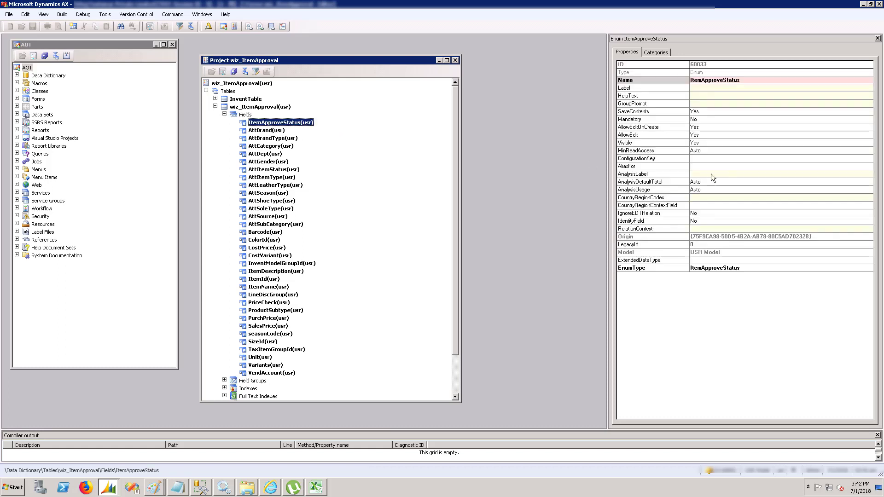
click(704, 124)
click(711, 119)
key(y)
key(Down)
click(234, 71)
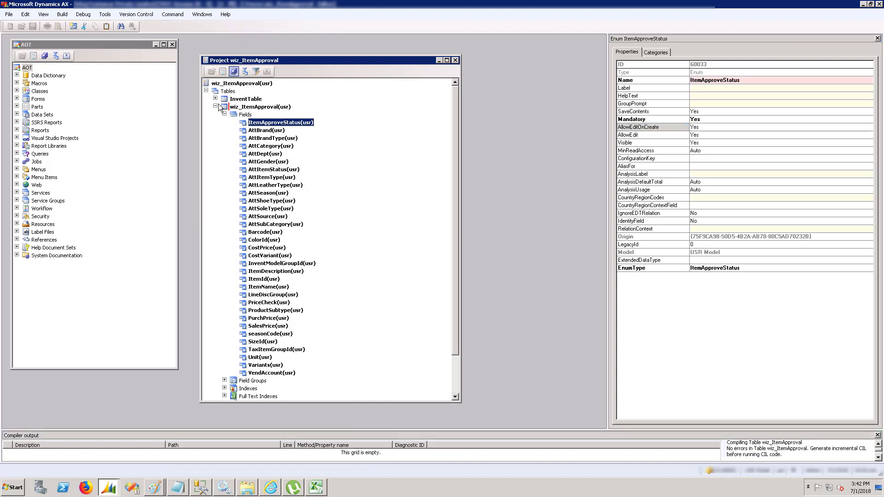
click(206, 91)
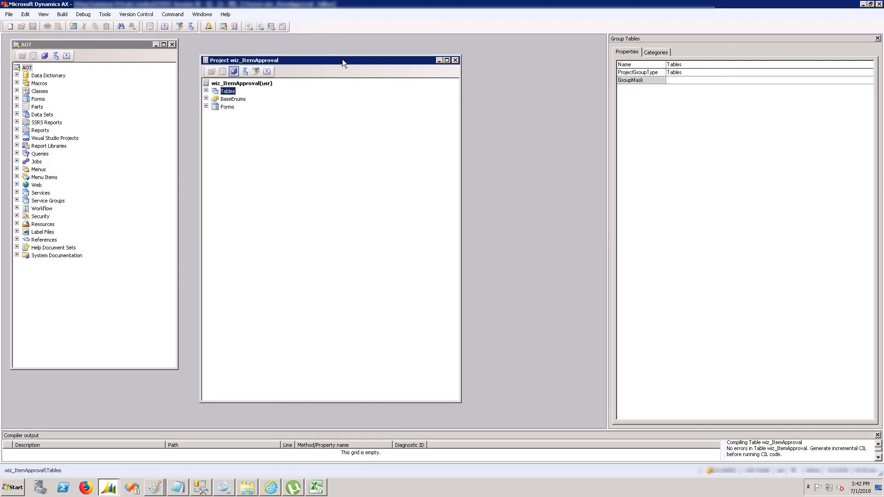
- Save the project and load SharedProject_wiz_ItemApproval_Demo.xpo into a new import
click(234, 71)
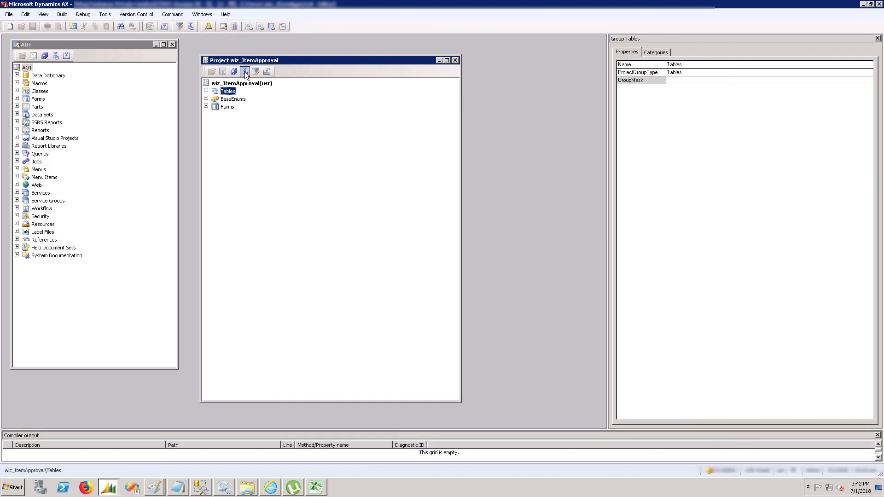
click(246, 74)
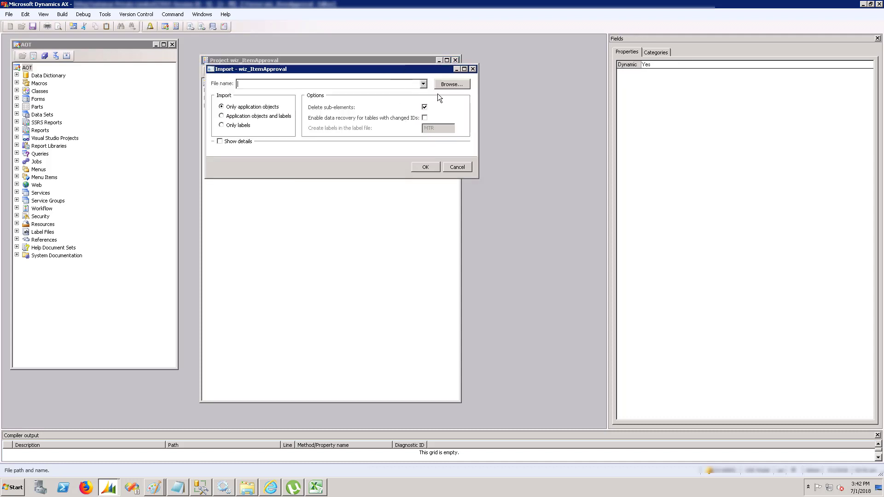
click(445, 86)
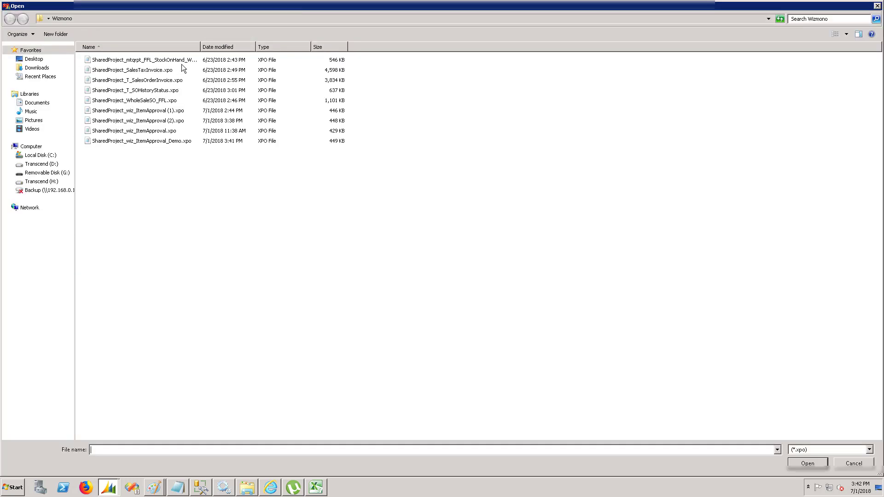
click(172, 63)
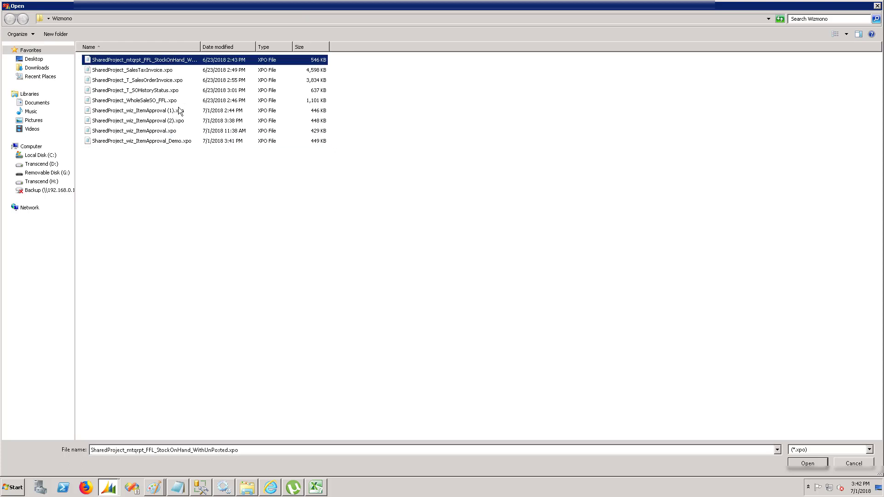
click(174, 142)
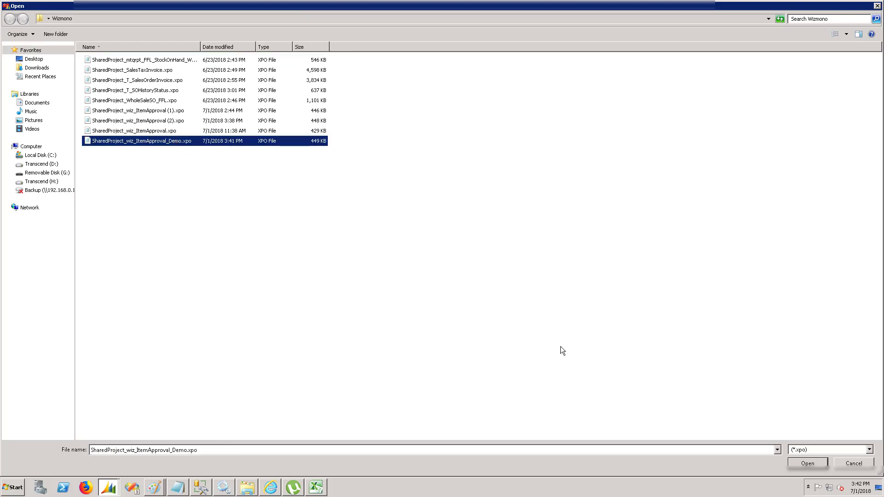
click(798, 461)
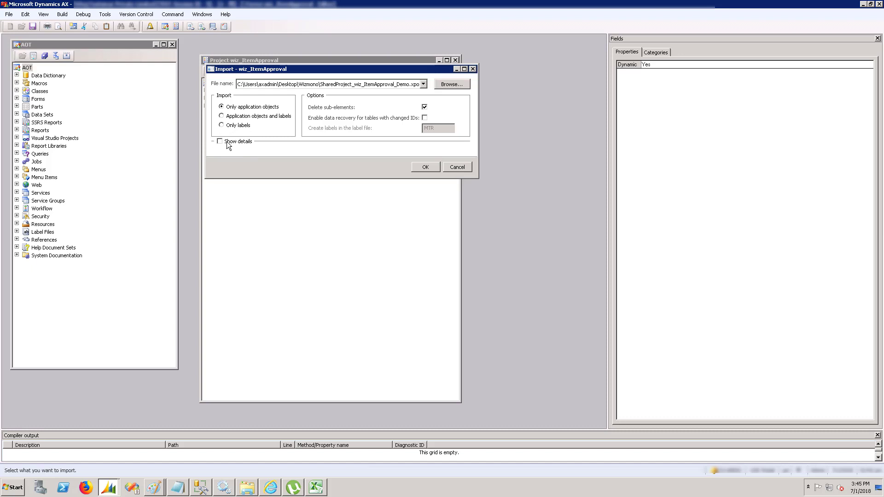
- Show import details and expand Data Dictionary and Forms in the element list
click(220, 141)
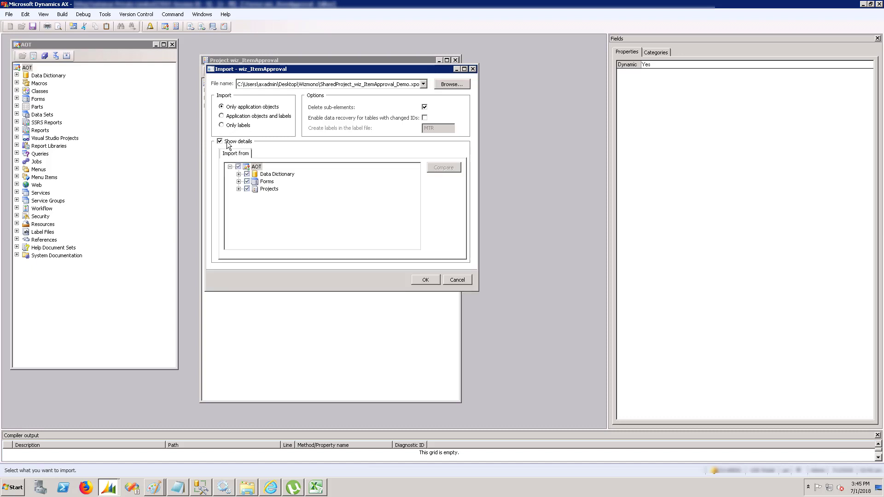
click(238, 174)
click(239, 196)
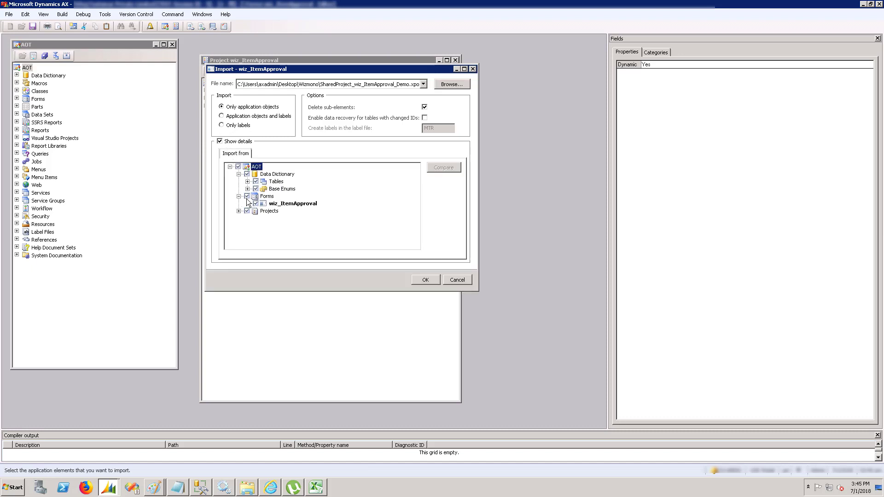
- Expand Tables and Base Enums, then compare InventTable with the AOT and inspect its Fields differences
click(247, 182)
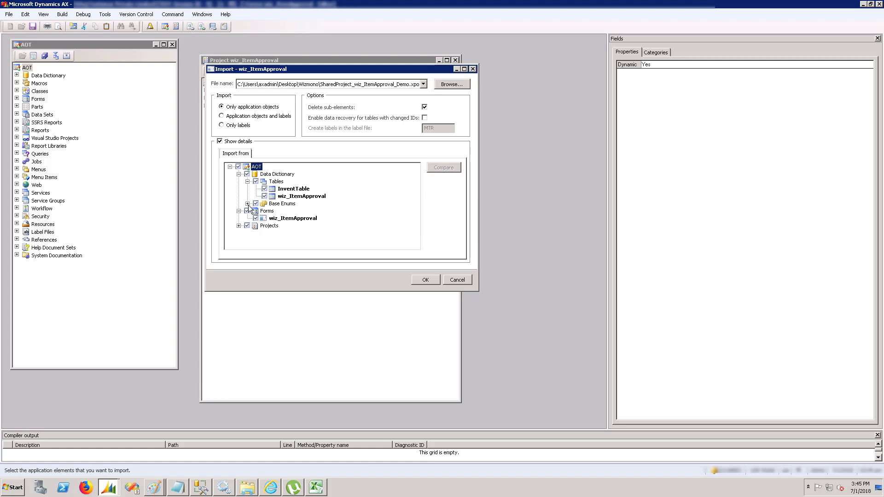
click(247, 203)
click(294, 189)
click(450, 169)
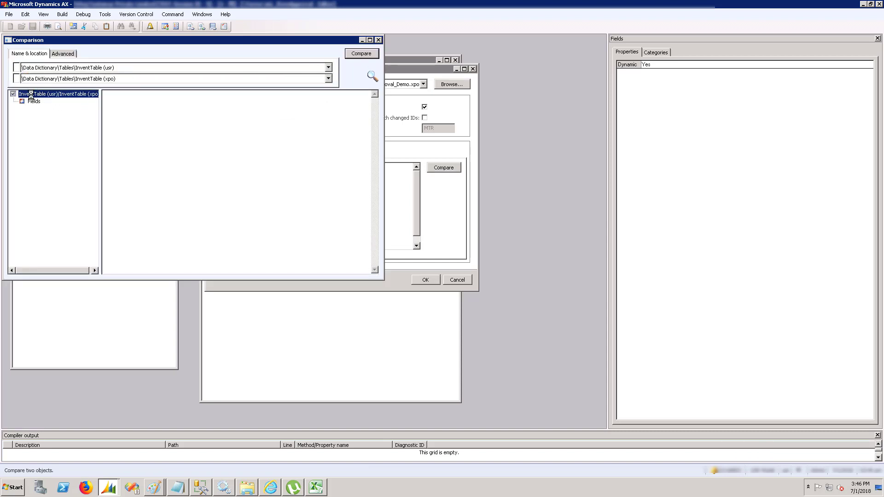
click(33, 101)
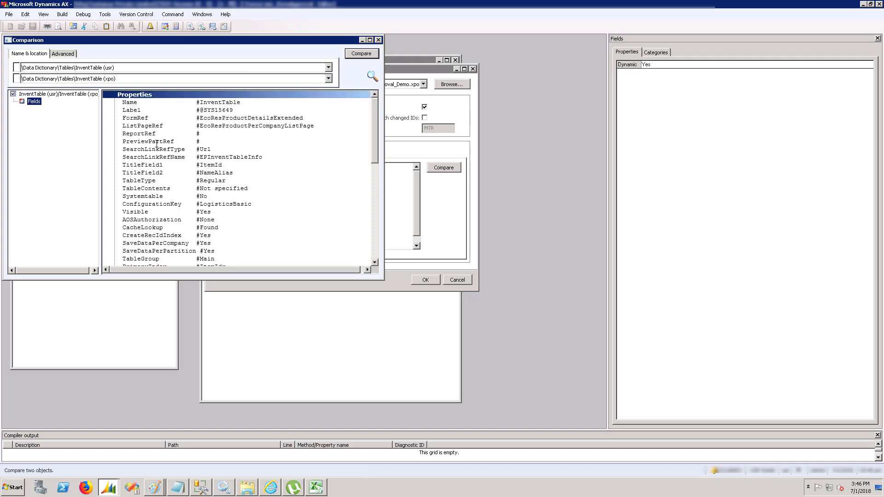
mouse_move(374, 104)
mouse_down()
mouse_move(374, 236)
mouse_move(379, 100)
mouse_up()
- Compare wiz_ItemApproval with the AOT and merge ItemApproveStatus's Mandatory difference to keep No
click(377, 40)
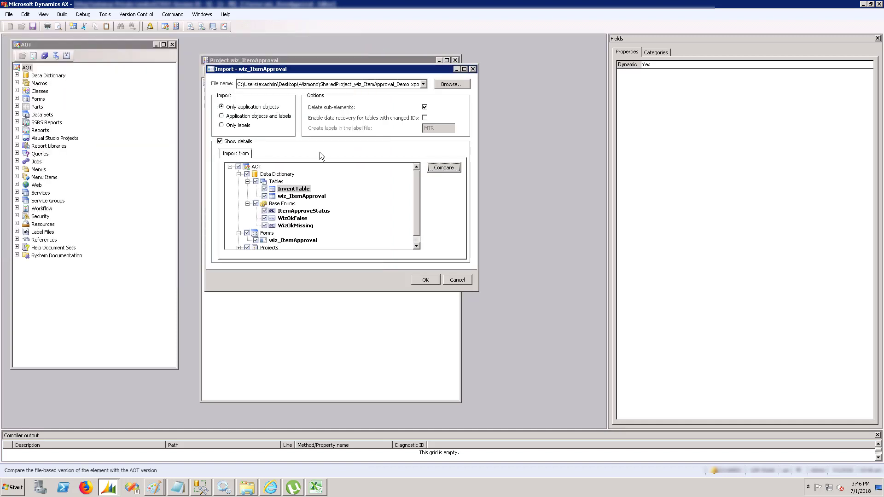
click(293, 197)
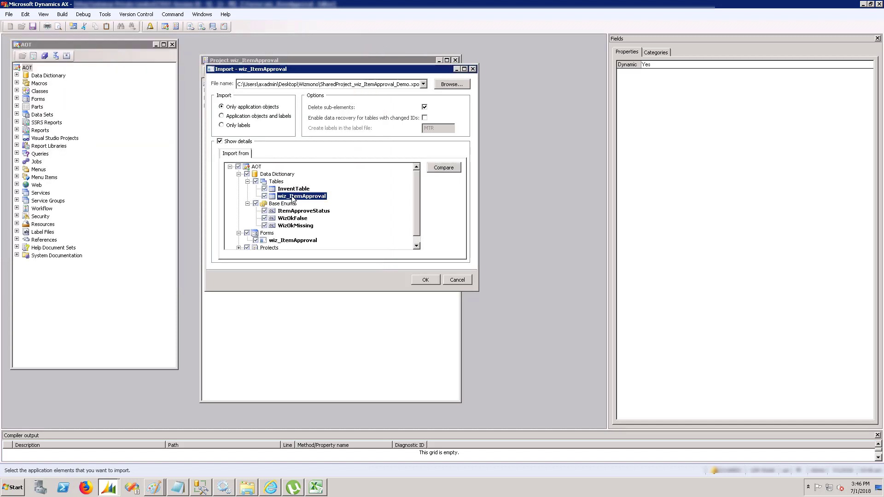
click(427, 168)
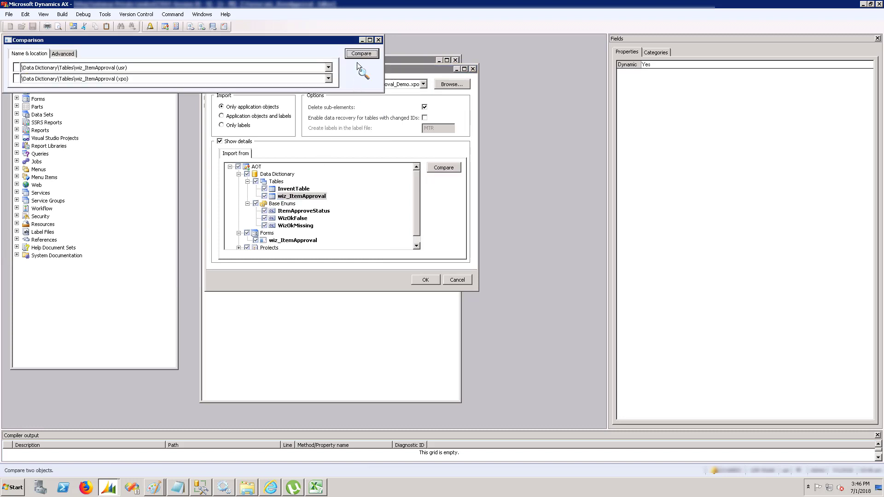
click(361, 55)
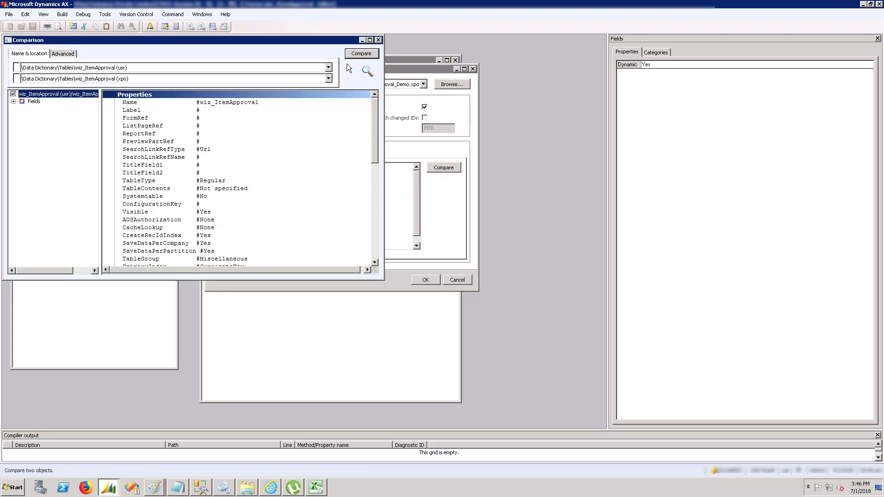
click(34, 102)
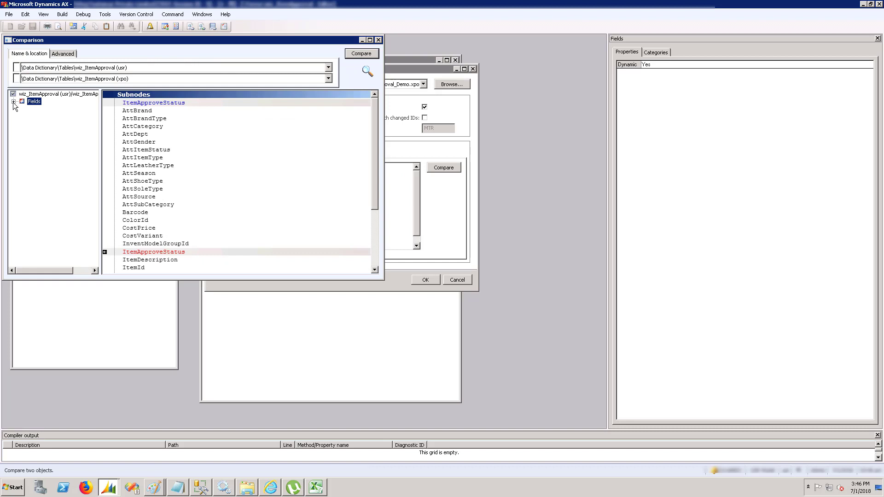
click(14, 102)
click(54, 108)
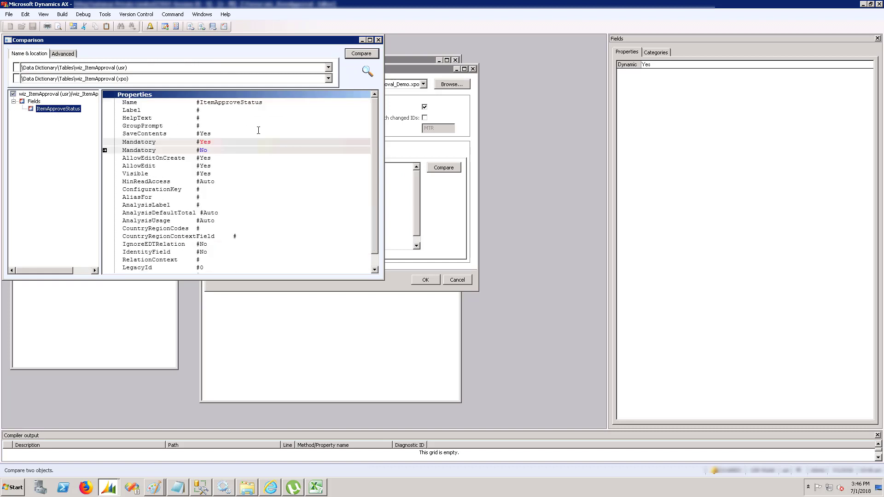
click(105, 151)
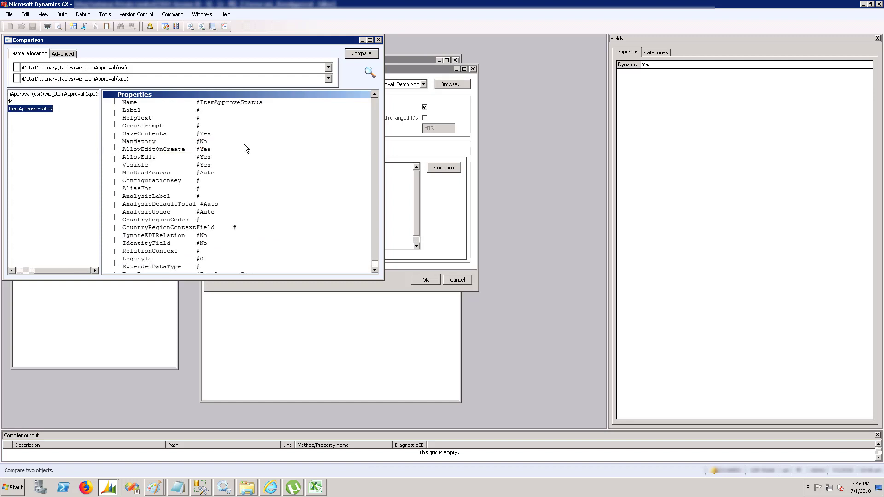
scroll(373, 158, down, 1)
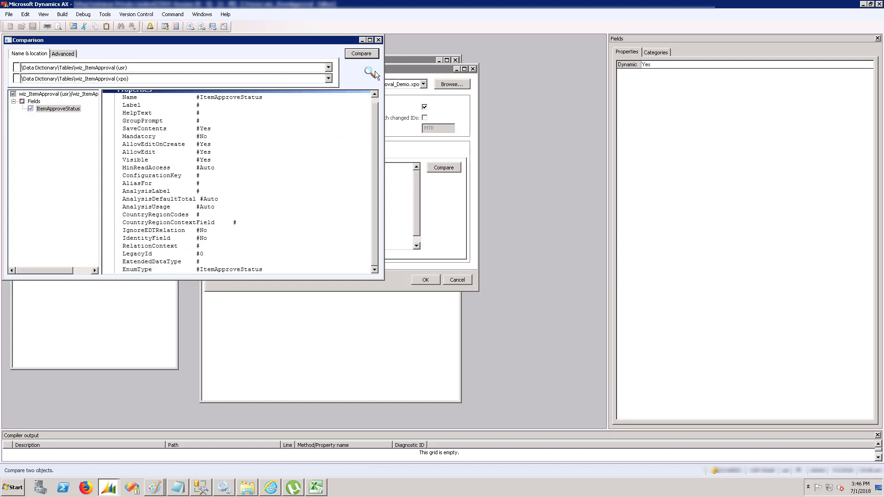
click(379, 40)
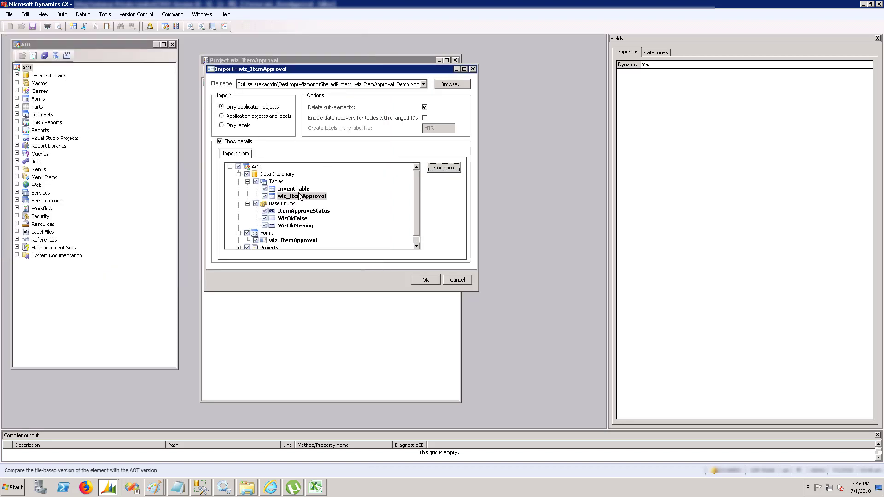
click(206, 92)
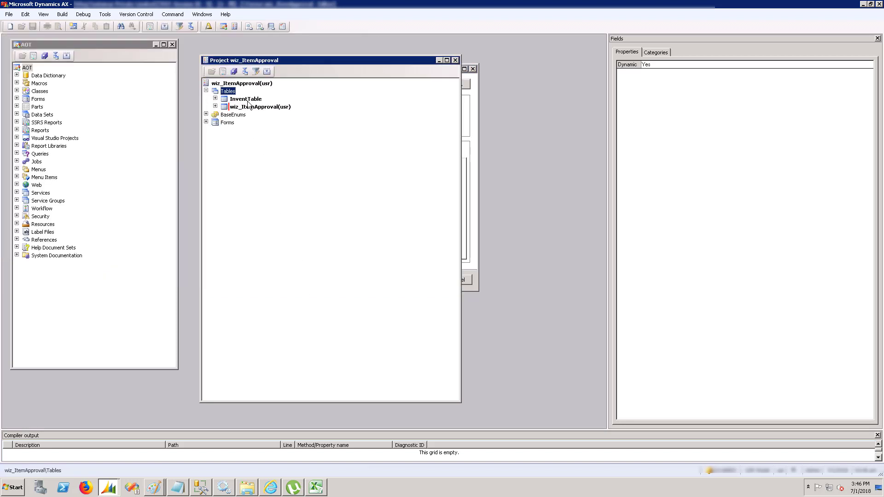
- Untick all import elements, compare the ItemApproveStatus enum, and merge out its Hold element
click(254, 107)
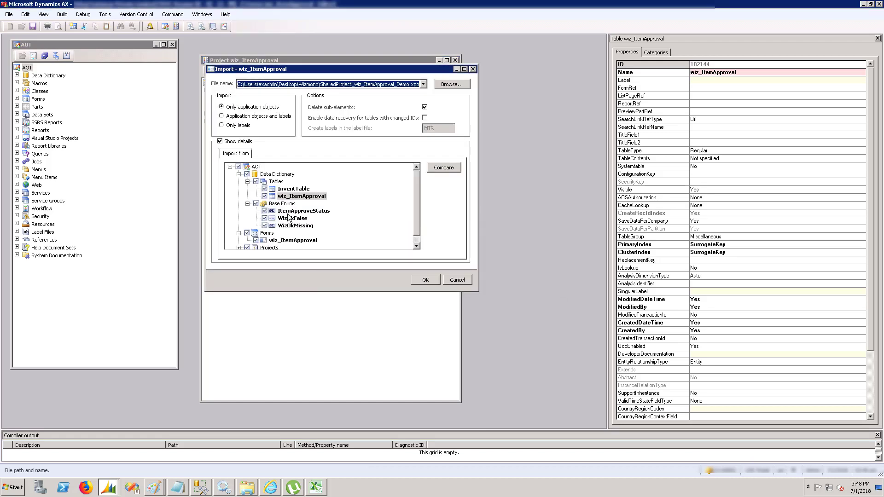
click(295, 213)
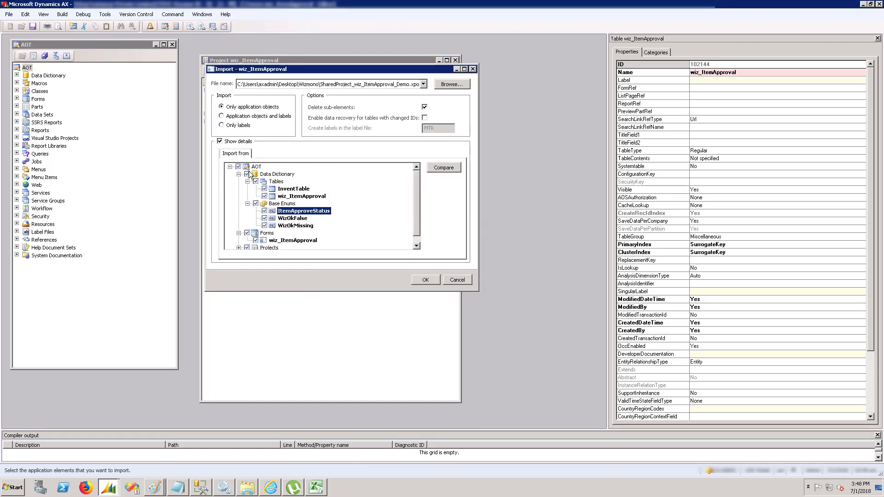
click(238, 166)
click(293, 211)
click(443, 168)
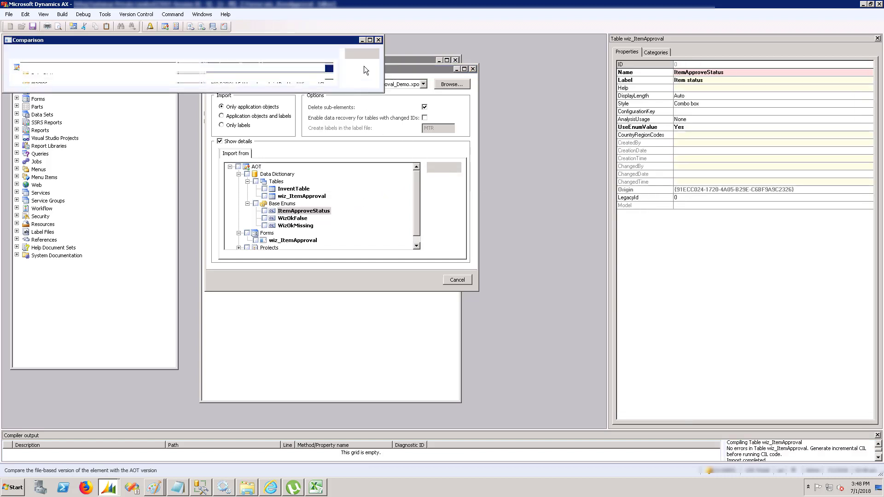
click(364, 55)
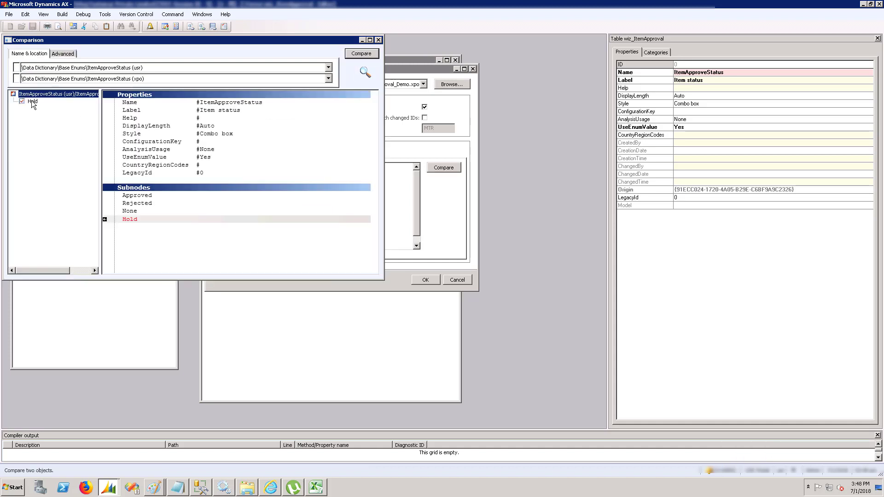
click(31, 100)
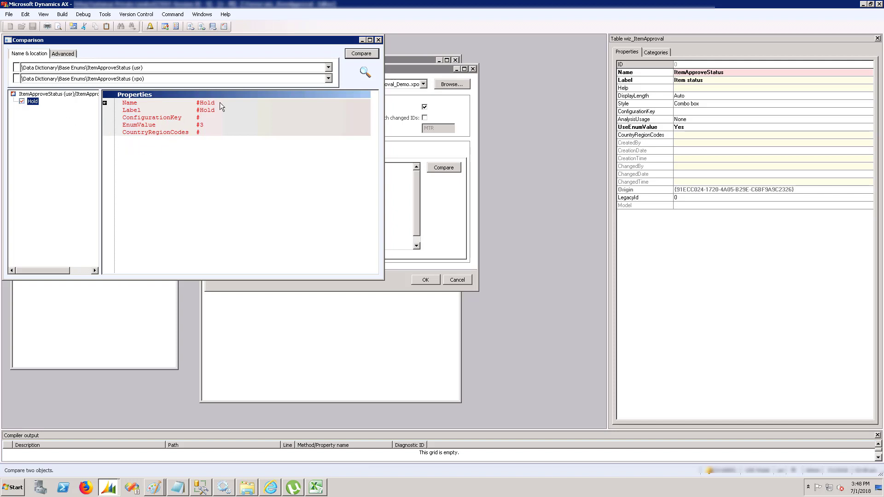
click(105, 103)
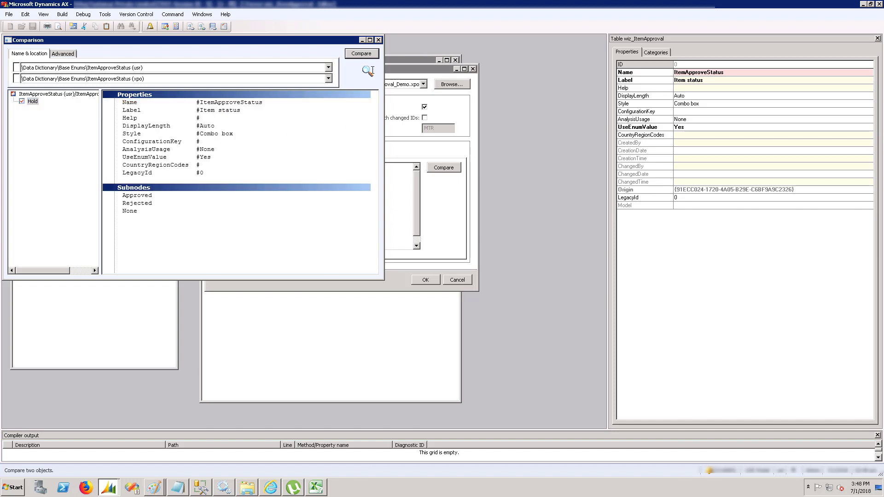
- Close the ItemApproveStatus comparison and check the enum in the project's BaseEnums group
click(378, 40)
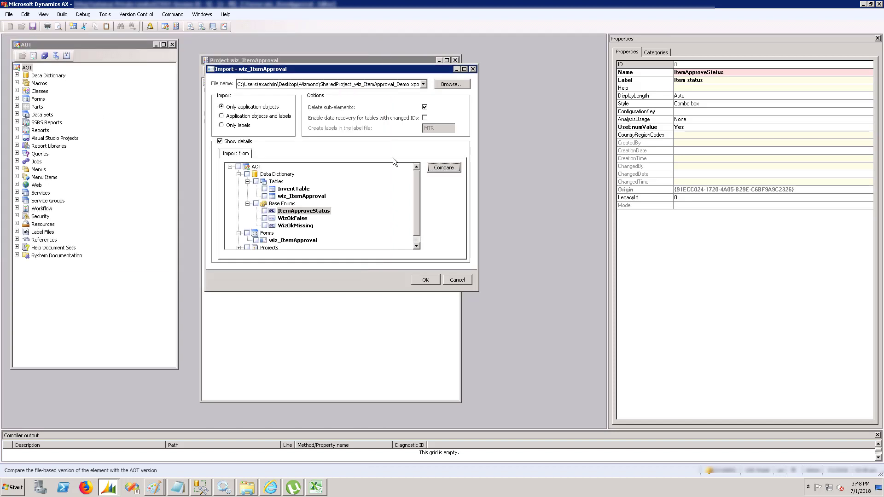
click(351, 302)
double_click(217, 115)
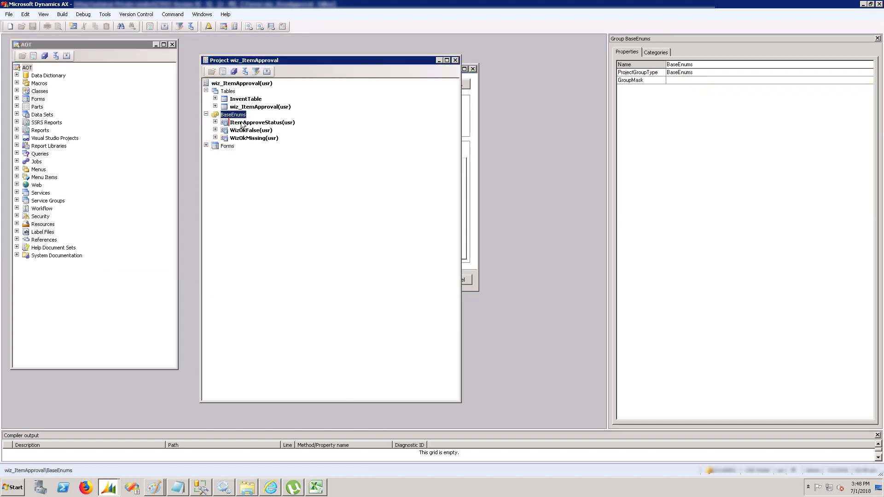
key(Down)
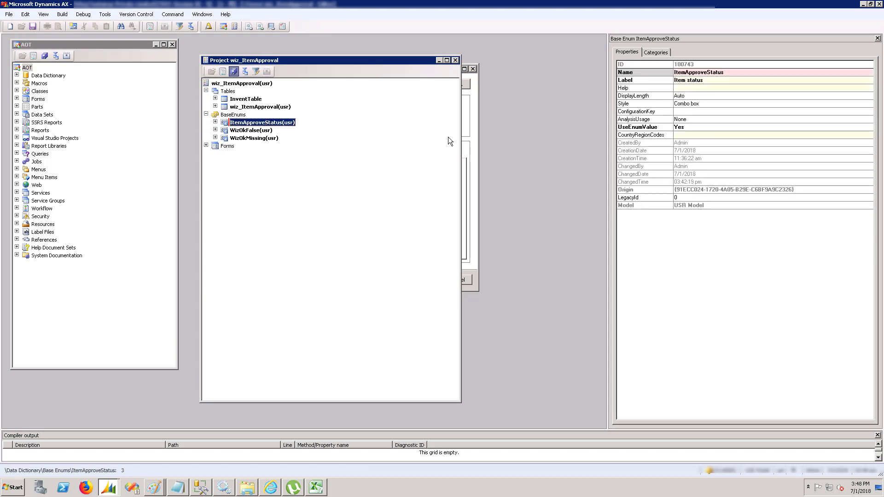
click(474, 118)
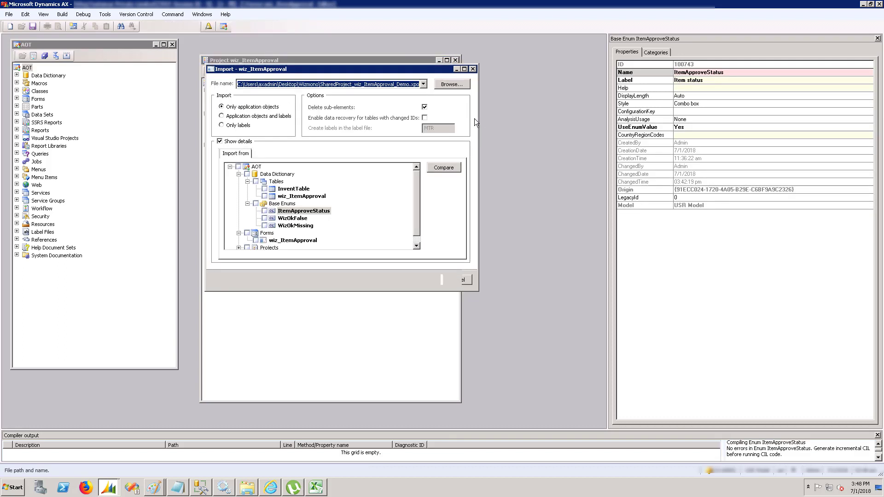
- Compare WizOkFalse and WizOkMissing with the AOT, finding no differences in either
click(292, 218)
click(435, 169)
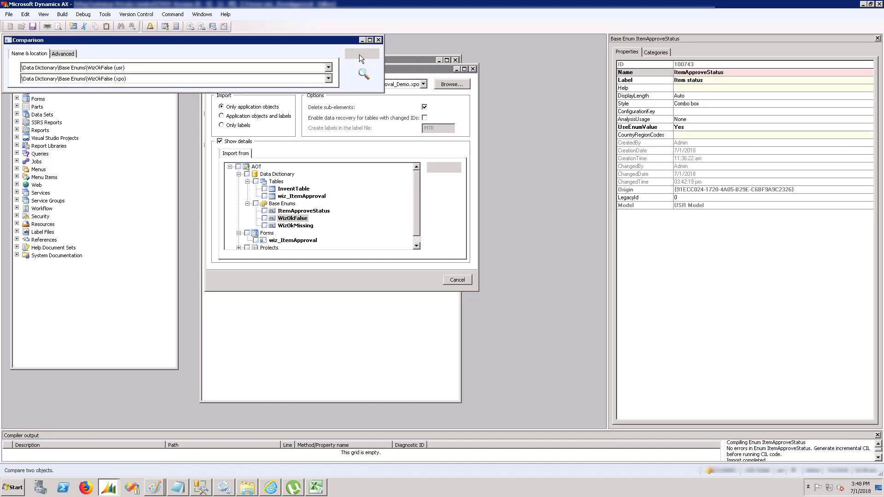
click(361, 54)
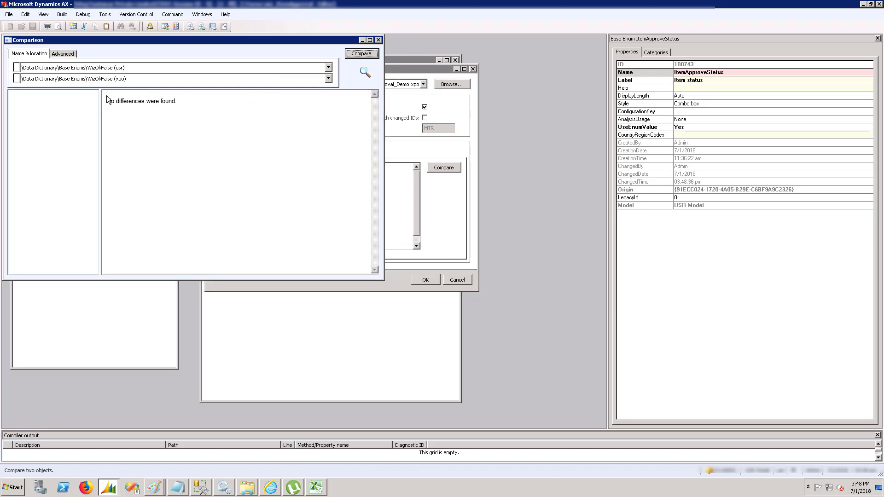
click(377, 40)
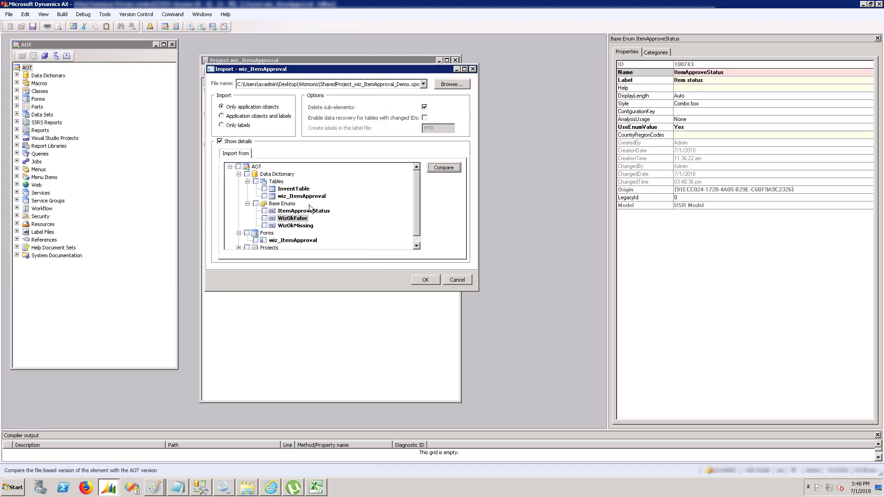
click(290, 226)
click(430, 171)
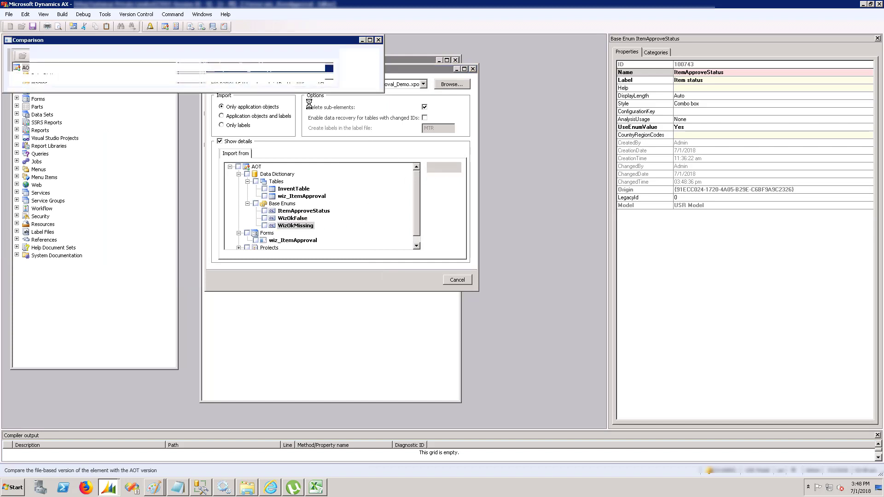
click(359, 54)
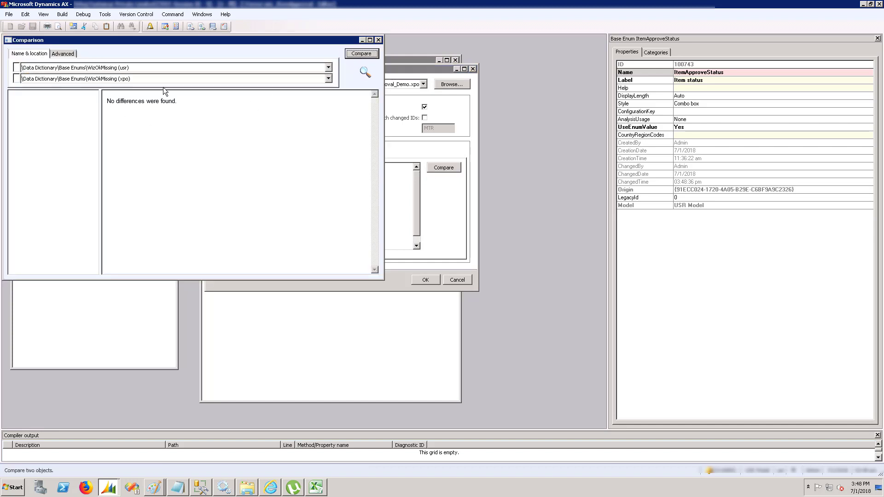
click(378, 40)
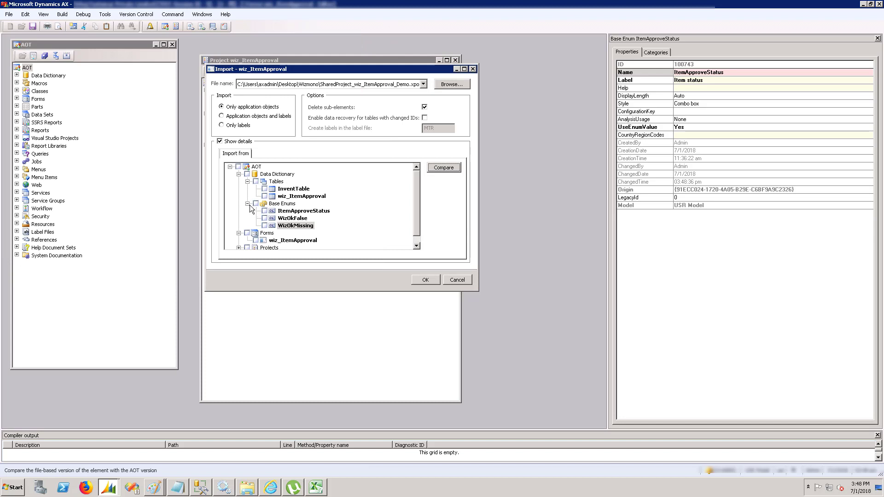
click(247, 204)
- Open a comparison of the wiz_ItemApproval form against the AOT
click(247, 181)
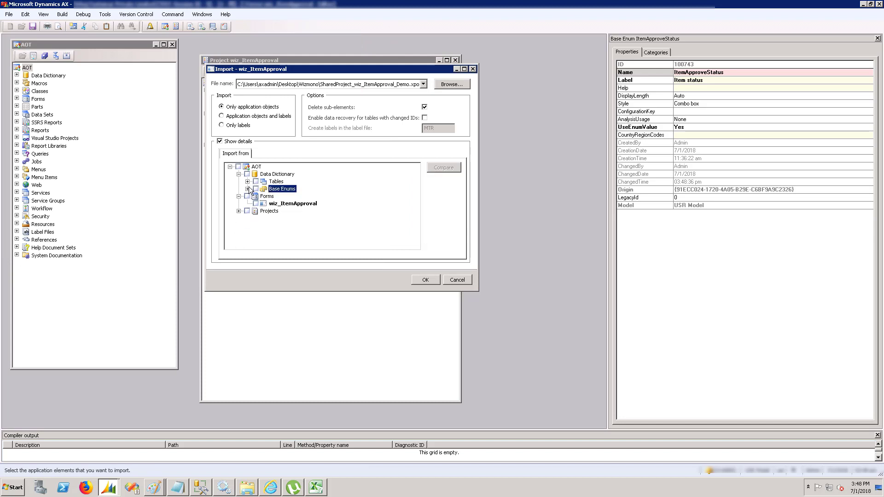
click(273, 204)
click(434, 170)
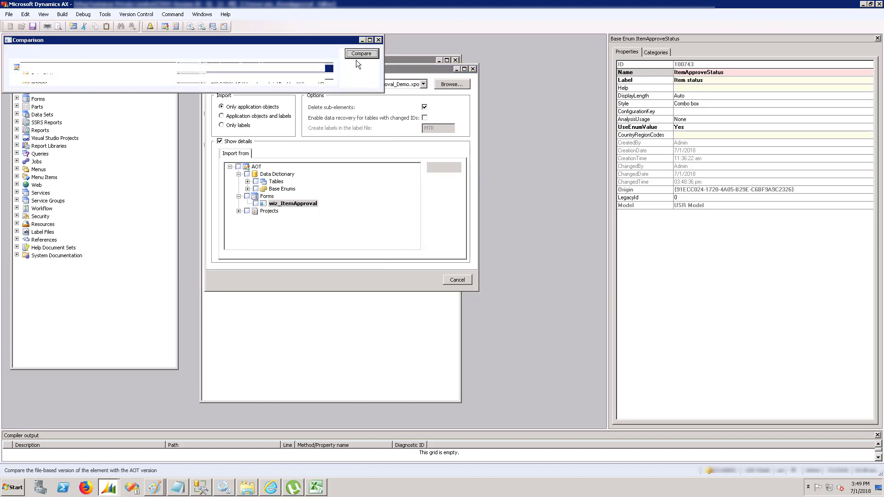
click(362, 54)
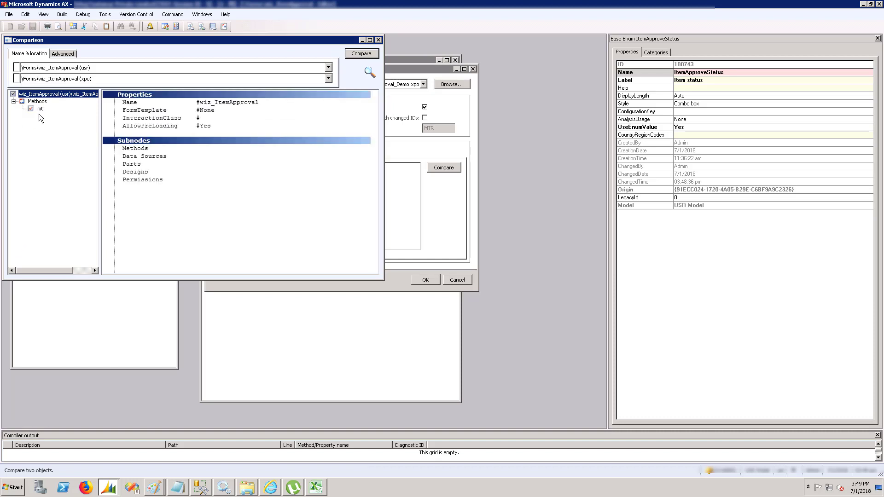
- Remove the 'Form Opened' init method, leaving only classDeclaration, and close the comparison
click(42, 109)
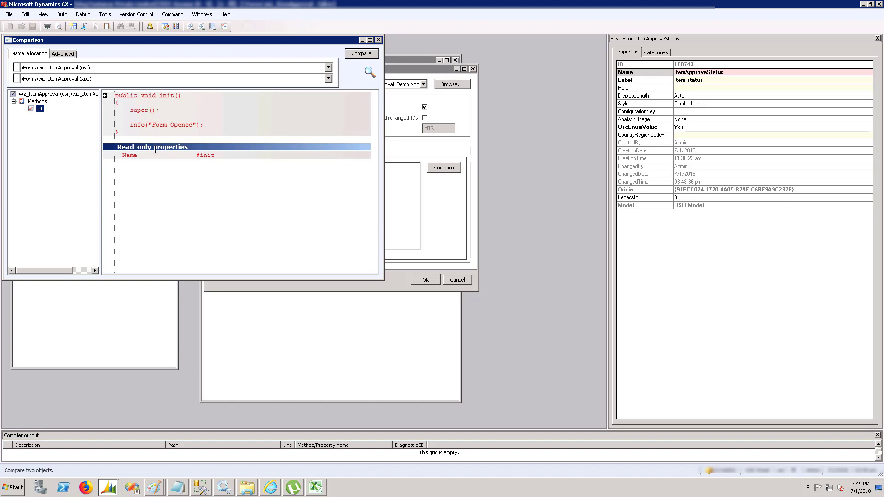
click(105, 95)
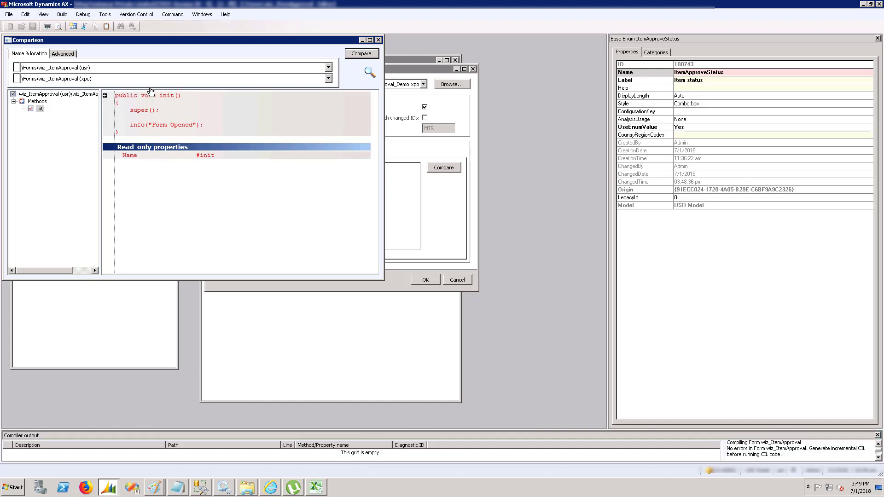
click(378, 40)
click(358, 308)
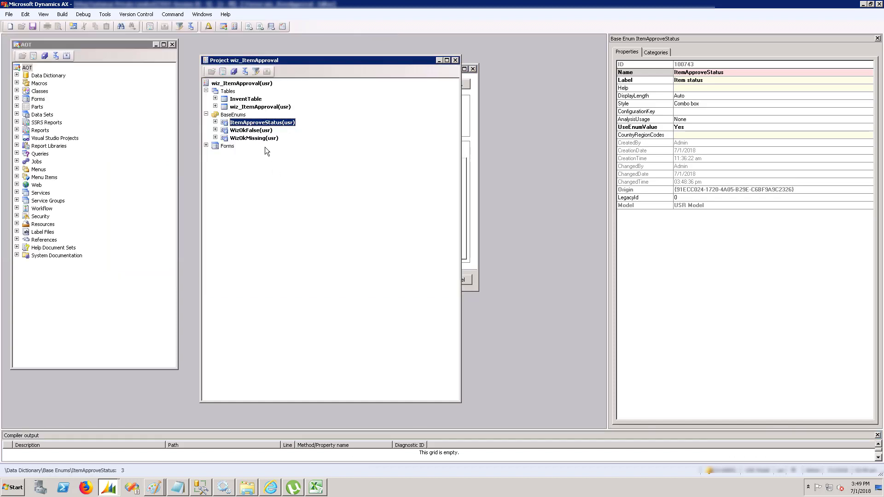
click(229, 145)
click(207, 146)
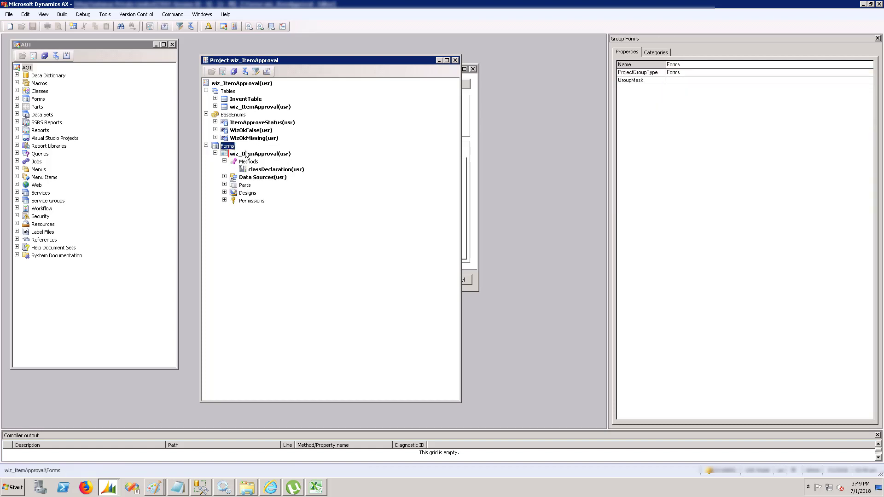
click(249, 153)
click(234, 71)
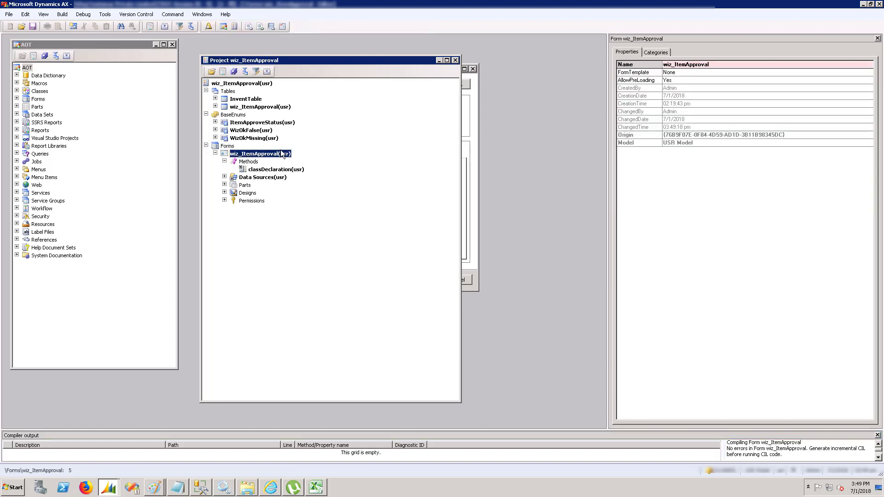
click(259, 122)
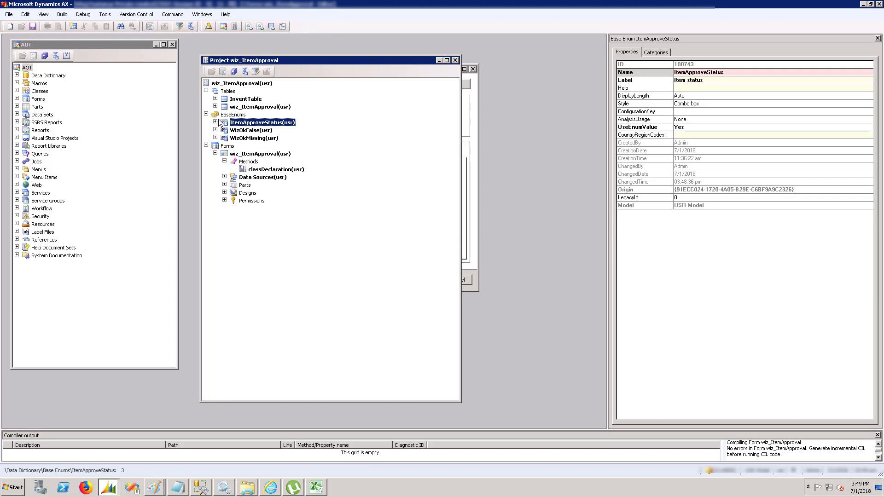
double_click(218, 106)
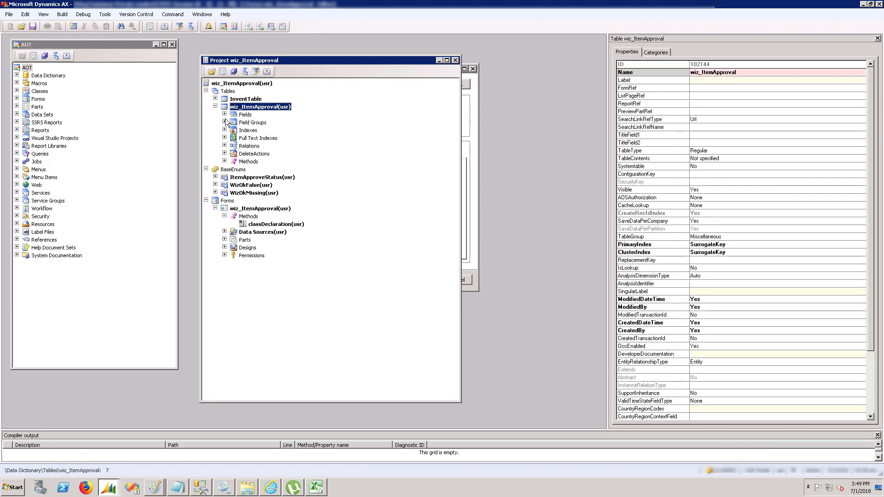
click(224, 115)
click(287, 123)
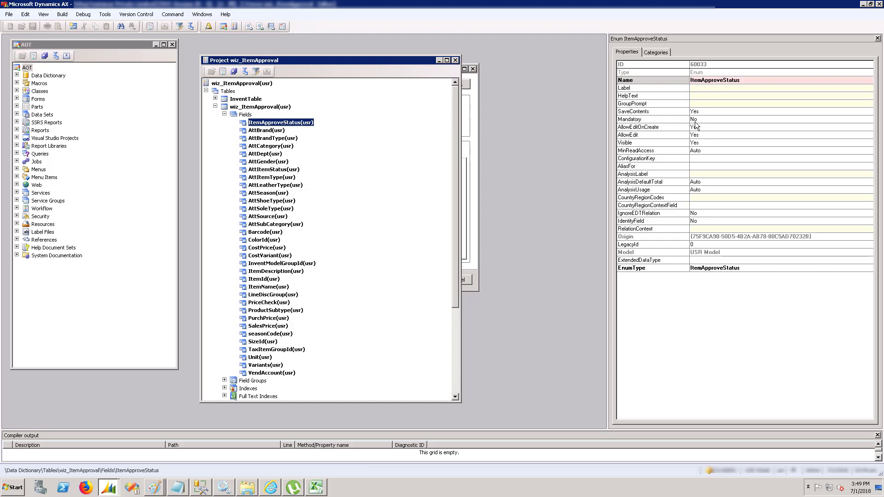
click(215, 107)
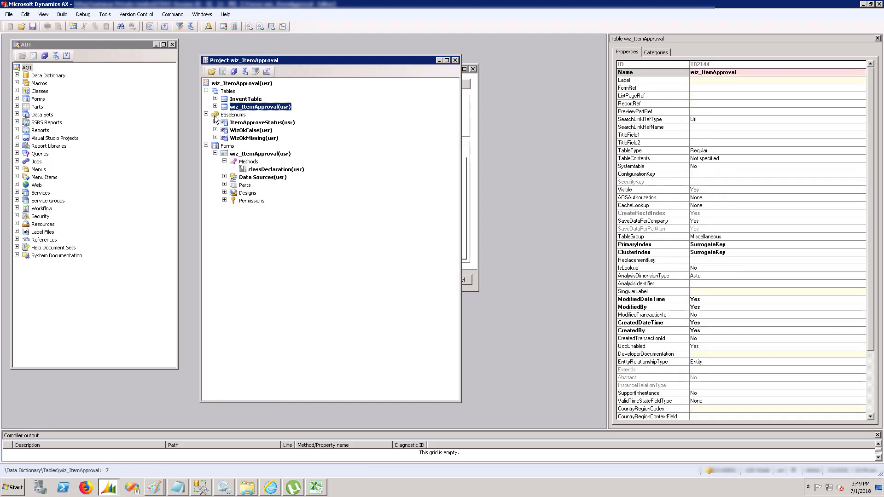
click(215, 122)
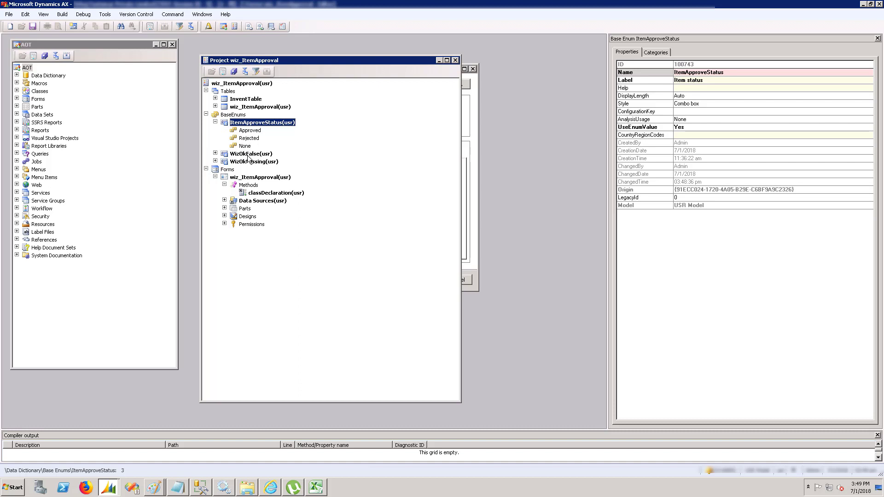
click(250, 138)
click(249, 146)
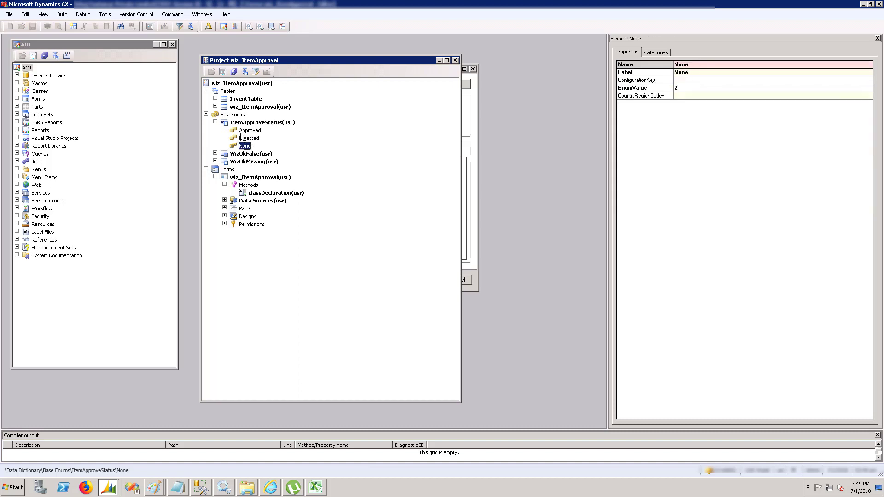
click(215, 122)
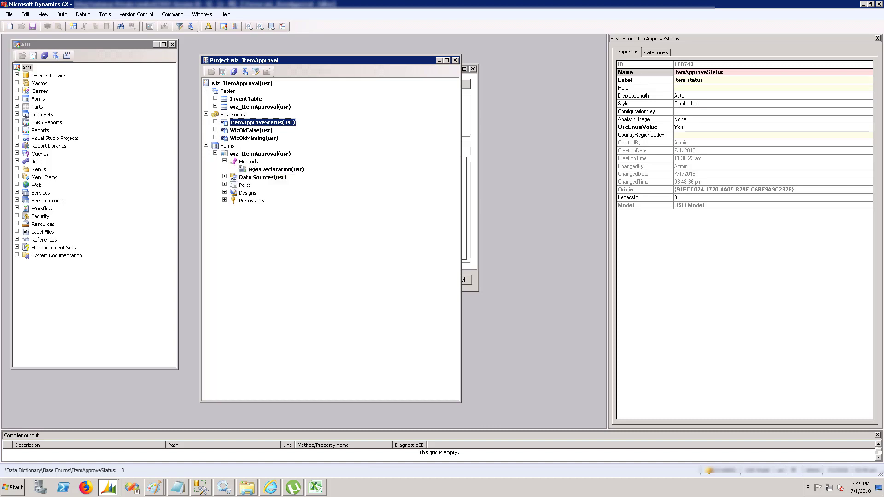
click(276, 169)
click(215, 154)
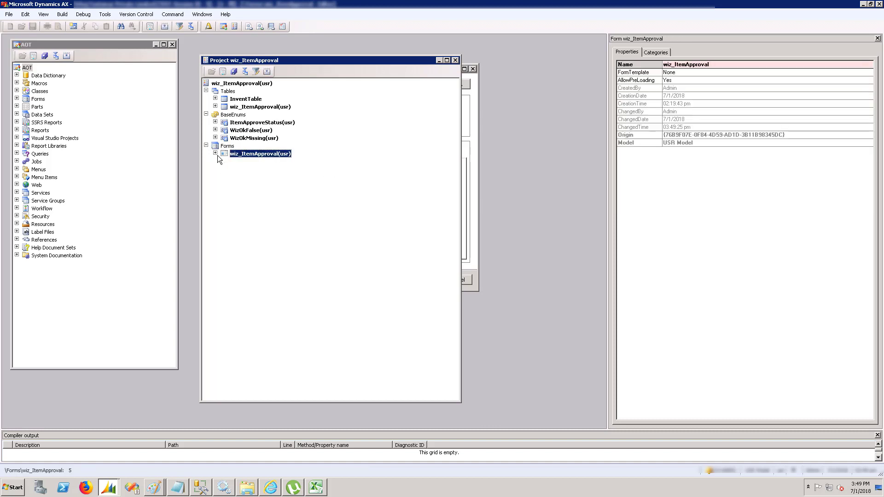
click(206, 91)
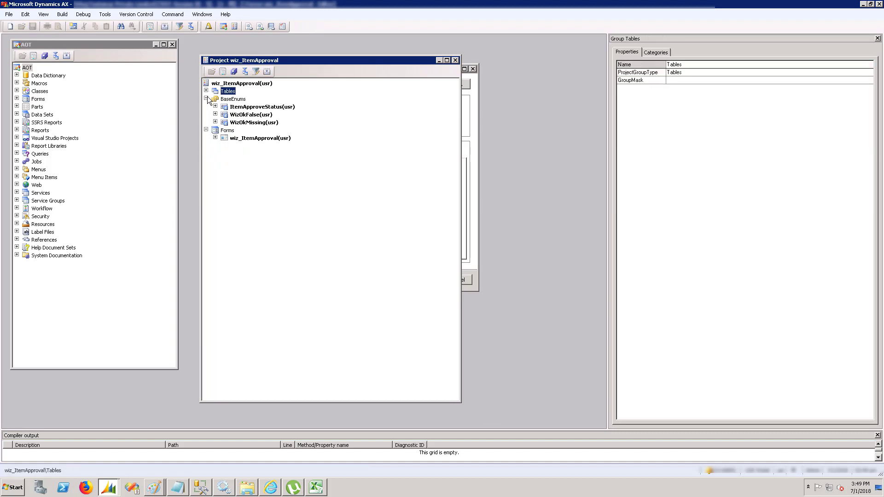
click(206, 99)
click(206, 106)
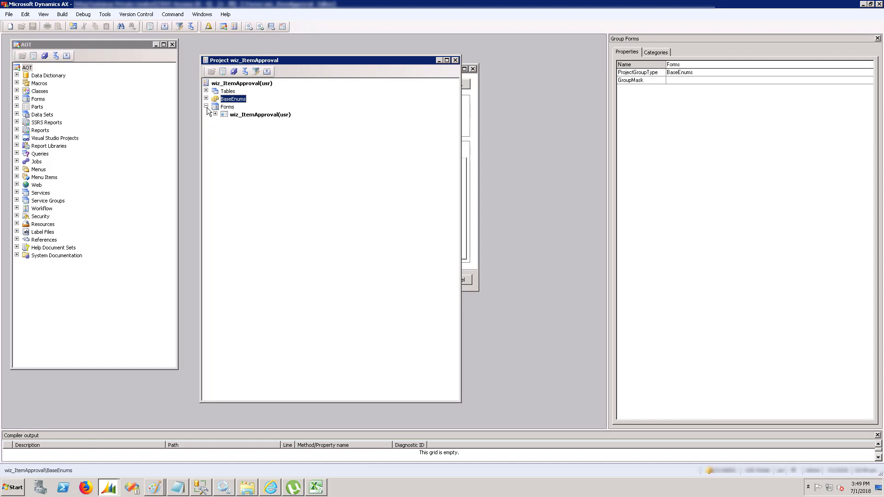
click(239, 83)
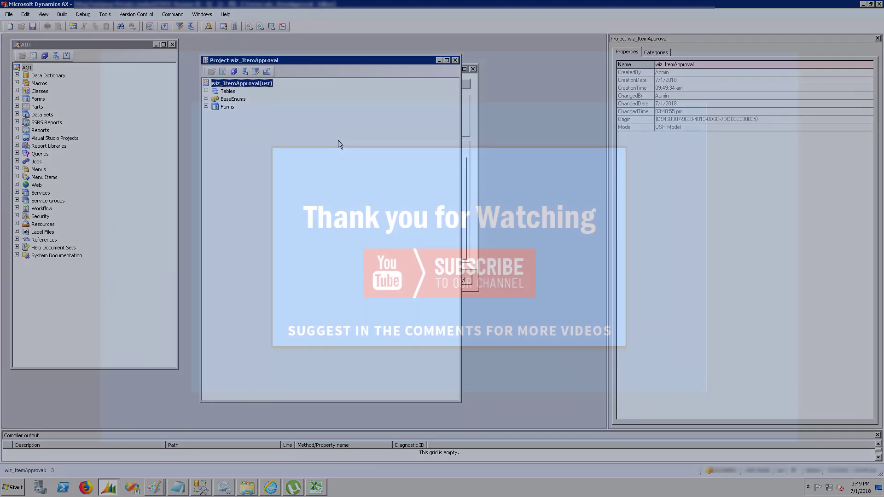